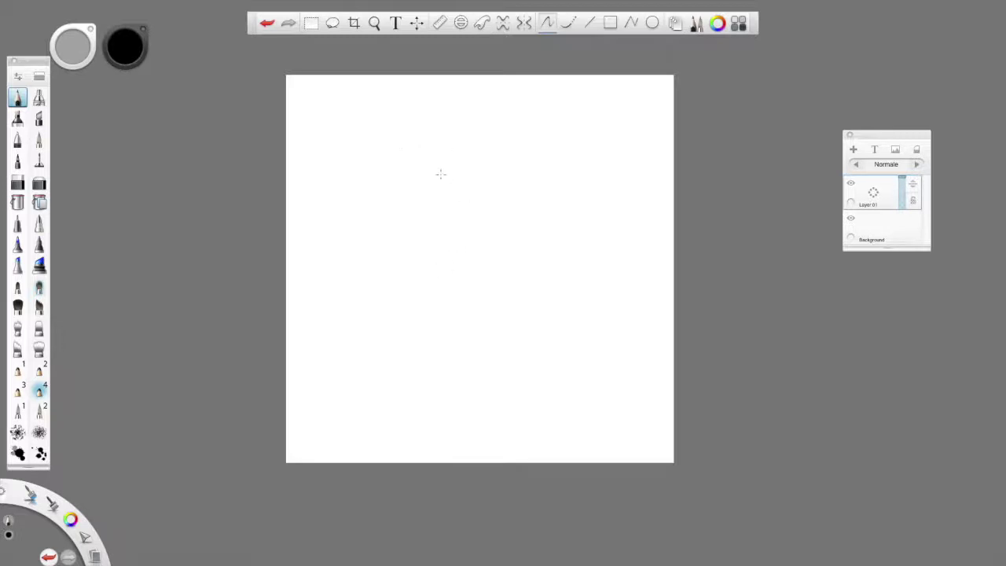
- Sketch overlapping construction circles for a three-quarter head, with a vertical centre line and a horizontal eye line crossing the face
mouse_move(411, 180)
left_mouse_down()
mouse_move(444, 254)
mouse_move(473, 140)
mouse_move(498, 275)
mouse_move(465, 118)
mouse_move(472, 297)
mouse_move(548, 130)
mouse_move(451, 284)
mouse_move(495, 283)
left_mouse_up()
left_click_drag(452, 146, 442, 307)
mouse_move(398, 207)
left_mouse_down()
mouse_move(550, 209)
mouse_move(535, 205)
left_mouse_up()
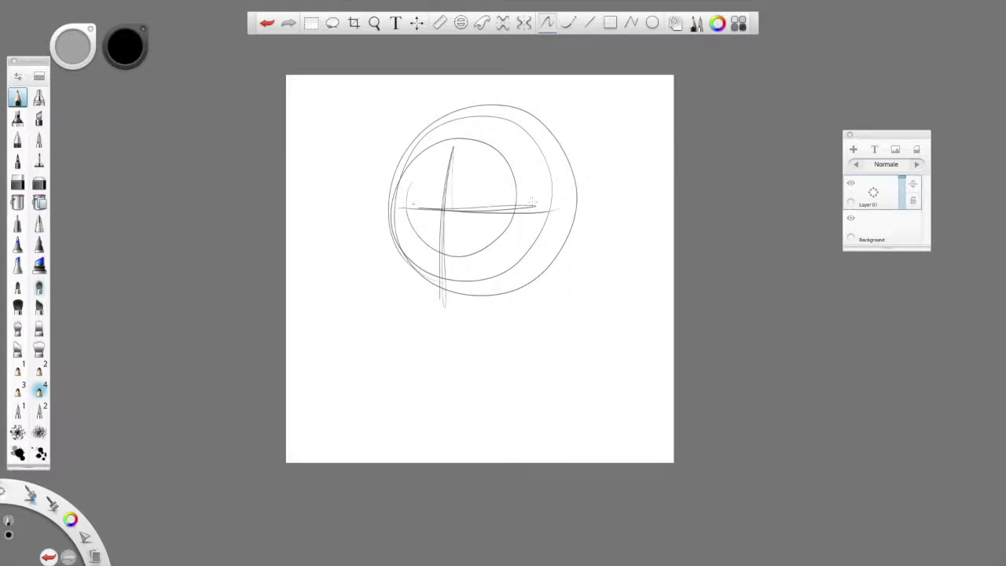
- Rough in the facial features on the guides: two oval eyes with irises, the nose and a wide smiling mouth
mouse_move(416, 204)
left_mouse_down()
mouse_move(432, 221)
mouse_move(417, 223)
mouse_move(436, 206)
left_mouse_up()
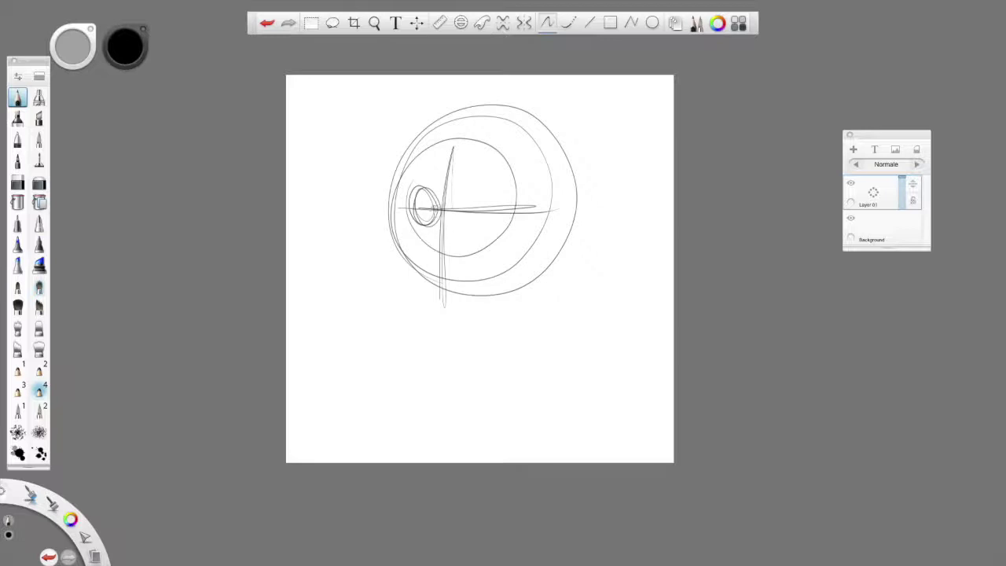
mouse_move(443, 172)
left_mouse_down()
mouse_move(429, 253)
mouse_move(445, 266)
mouse_move(461, 250)
mouse_move(462, 261)
left_mouse_up()
mouse_move(454, 204)
left_mouse_down()
mouse_move(466, 191)
mouse_move(450, 220)
mouse_move(480, 210)
mouse_move(495, 191)
mouse_move(503, 225)
left_mouse_up()
mouse_move(481, 199)
left_mouse_down()
mouse_move(478, 220)
mouse_move(503, 217)
mouse_move(476, 196)
mouse_move(491, 205)
left_mouse_up()
mouse_move(424, 192)
left_mouse_down()
mouse_move(420, 205)
mouse_move(433, 185)
left_mouse_up()
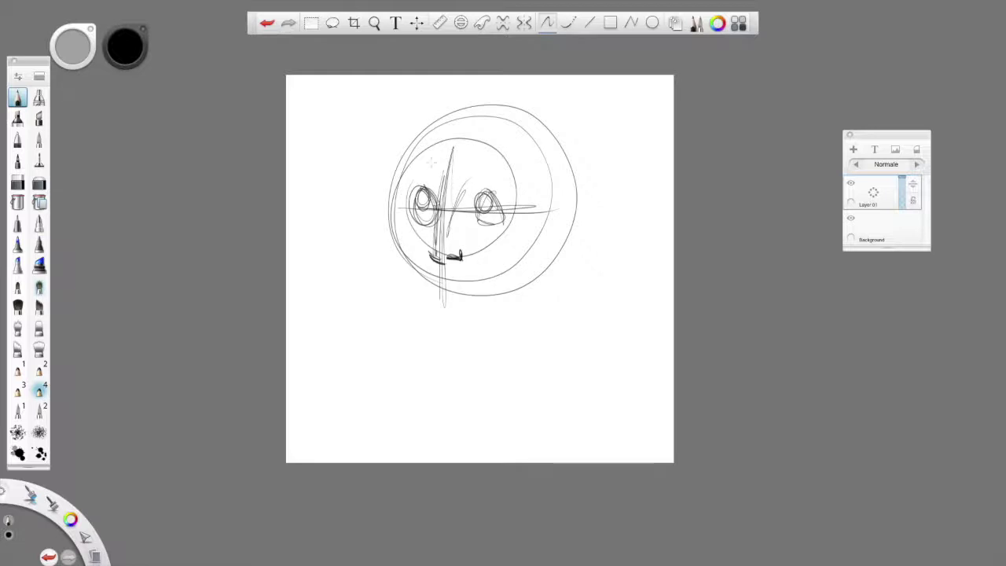
mouse_move(422, 273)
left_mouse_down()
mouse_move(485, 278)
mouse_move(431, 295)
mouse_move(429, 279)
mouse_move(442, 299)
mouse_move(495, 276)
left_mouse_up()
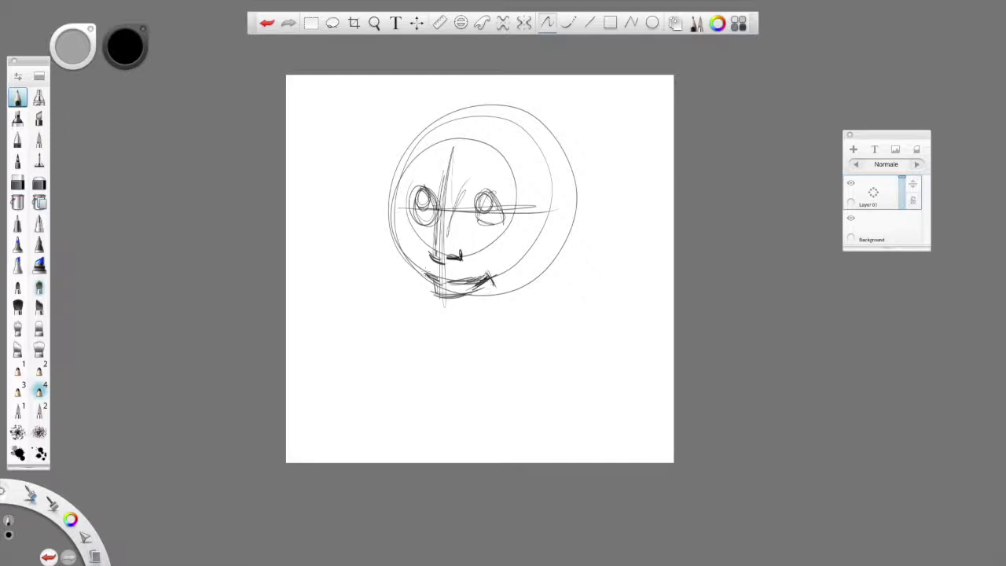
- Sketch the far side of the face sloping down toward the chin and arched eyebrows above both eyes
mouse_move(410, 182)
left_mouse_down()
mouse_move(403, 237)
mouse_move(404, 192)
mouse_move(402, 275)
mouse_move(407, 232)
mouse_move(419, 320)
left_mouse_up()
left_click_drag(401, 253, 427, 327)
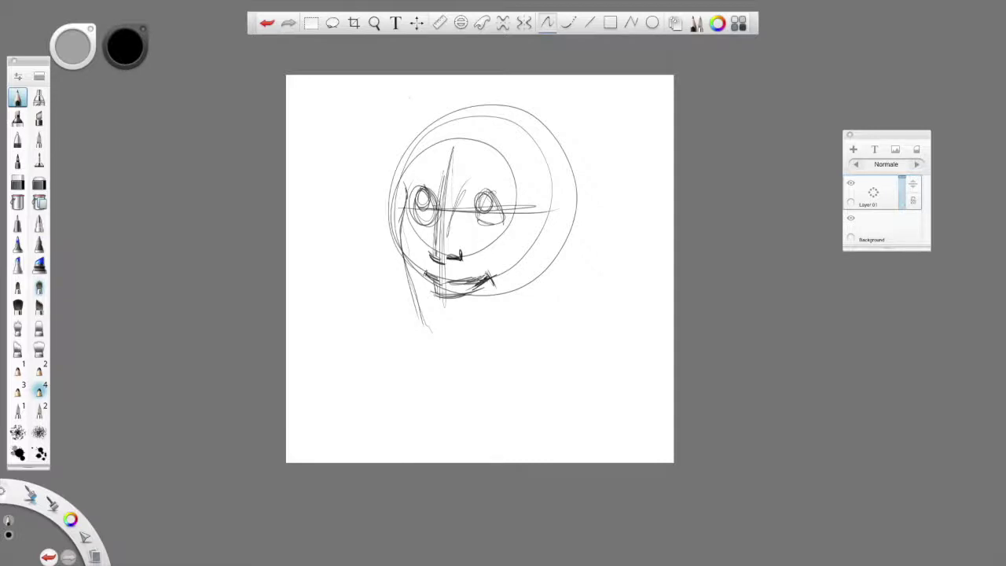
mouse_move(406, 187)
left_mouse_down()
mouse_move(417, 163)
mouse_move(438, 186)
mouse_move(440, 167)
mouse_move(491, 170)
mouse_move(519, 190)
left_mouse_up()
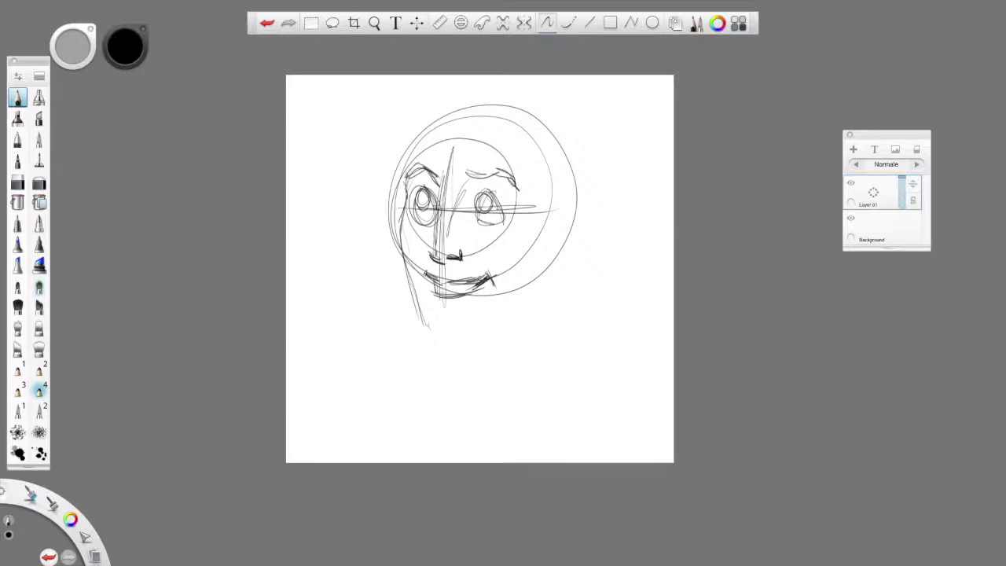
- Sketch the rounded chin and angular jawline, and draw the ear on the near side of the head
mouse_move(453, 324)
left_mouse_down()
mouse_move(451, 346)
mouse_move(475, 342)
mouse_move(520, 305)
left_mouse_up()
mouse_move(478, 341)
left_mouse_down()
mouse_move(520, 303)
mouse_move(502, 319)
mouse_move(533, 305)
left_mouse_up()
left_click_drag(438, 345, 471, 341)
left_click_drag(534, 302, 539, 267)
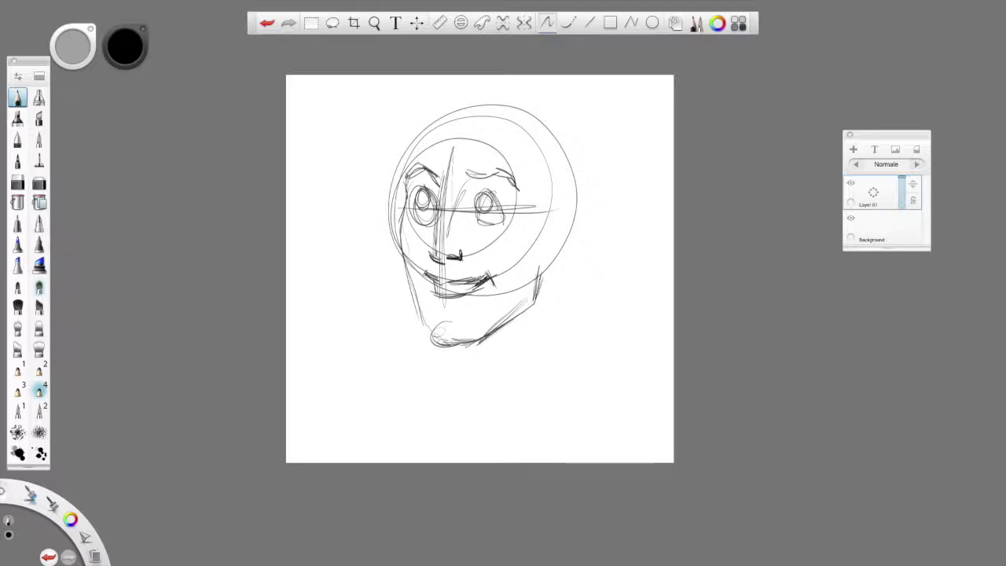
mouse_move(551, 209)
left_mouse_down()
mouse_move(572, 195)
mouse_move(561, 258)
mouse_move(537, 273)
mouse_move(569, 248)
left_mouse_up()
left_click_drag(561, 211, 562, 241)
- Move the head sketch slightly down the canvas and draw the hairline across the forehead and in front of the ear
key("v")
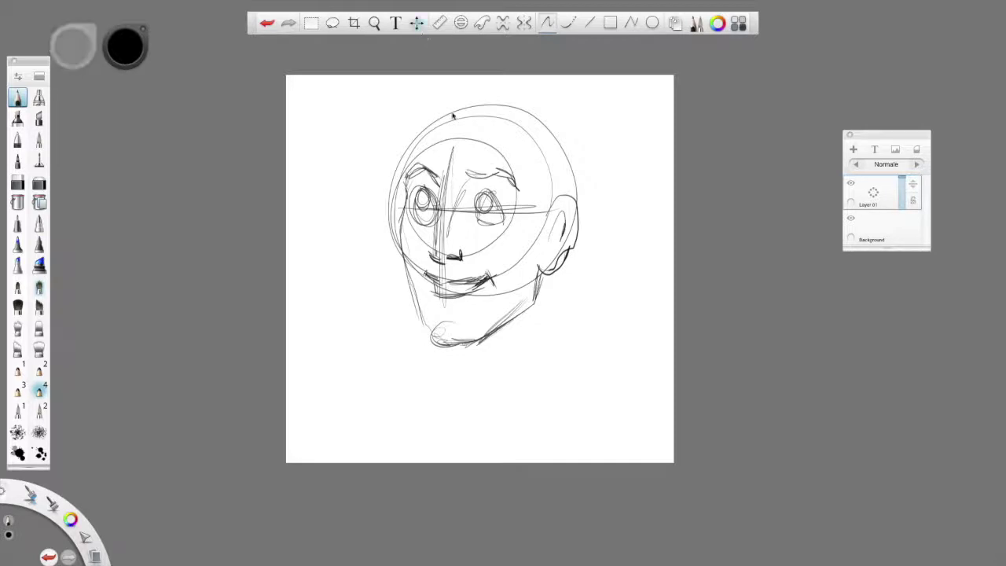
left_click_drag(492, 151, 491, 167)
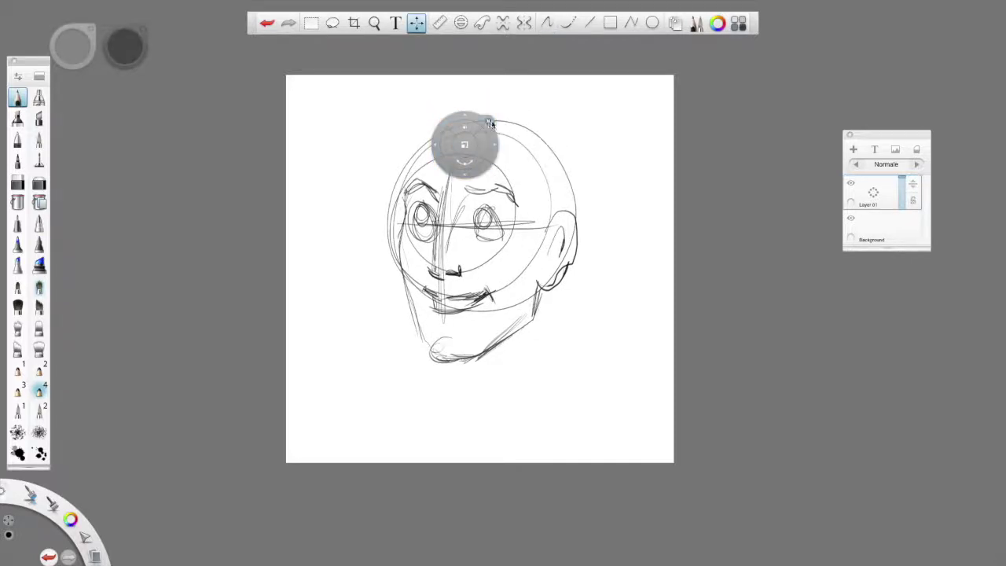
left_click(491, 123)
mouse_move(415, 157)
left_mouse_down()
mouse_move(548, 173)
mouse_move(536, 231)
left_mouse_up()
left_click_drag(546, 176, 543, 242)
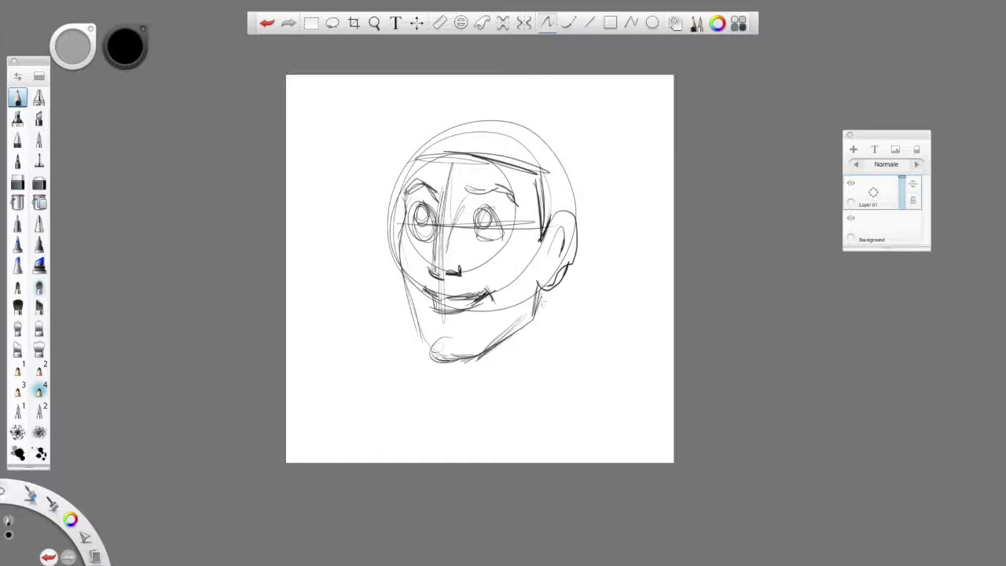
- Sketch both sides of the neck flowing into the sloping shoulders, with a short garment line below the far shoulder
mouse_move(546, 300)
left_mouse_down()
mouse_move(566, 315)
mouse_move(561, 369)
mouse_move(604, 433)
left_mouse_up()
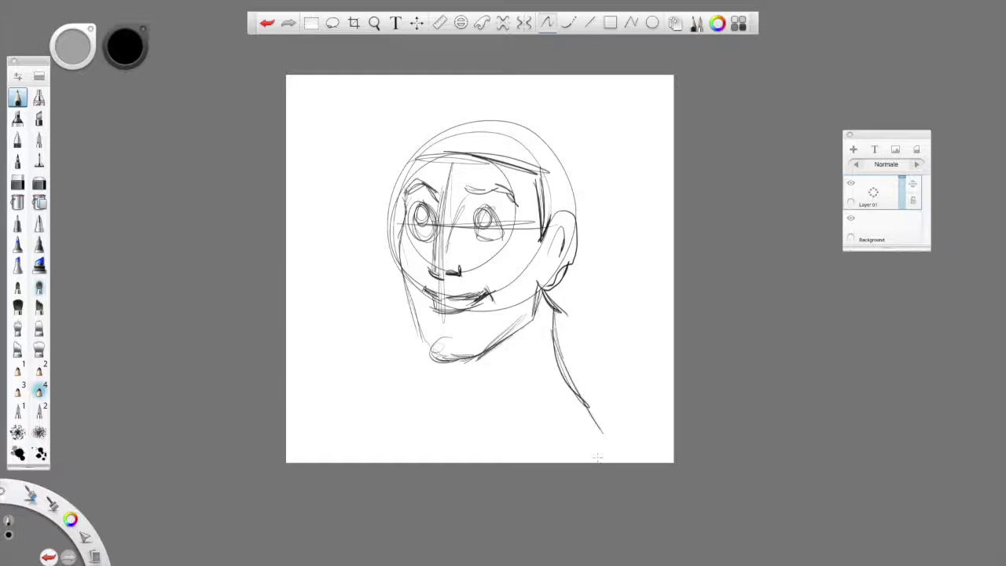
mouse_move(429, 358)
left_mouse_down()
mouse_move(415, 426)
mouse_move(420, 383)
mouse_move(353, 423)
left_mouse_up()
left_click_drag(400, 393, 354, 422)
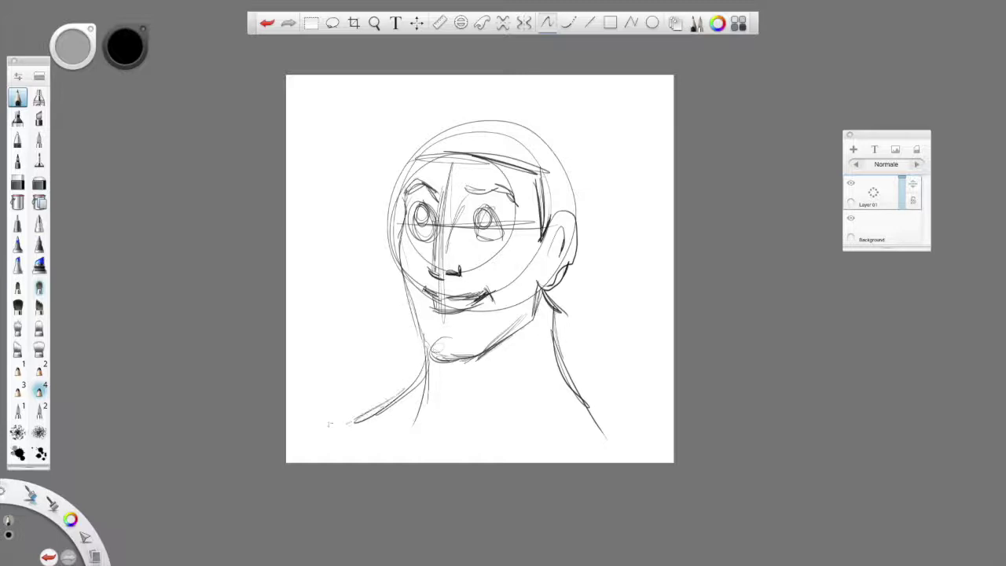
mouse_move(553, 330)
left_mouse_down()
mouse_move(593, 406)
mouse_move(639, 436)
left_mouse_up()
left_click_drag(565, 377, 669, 435)
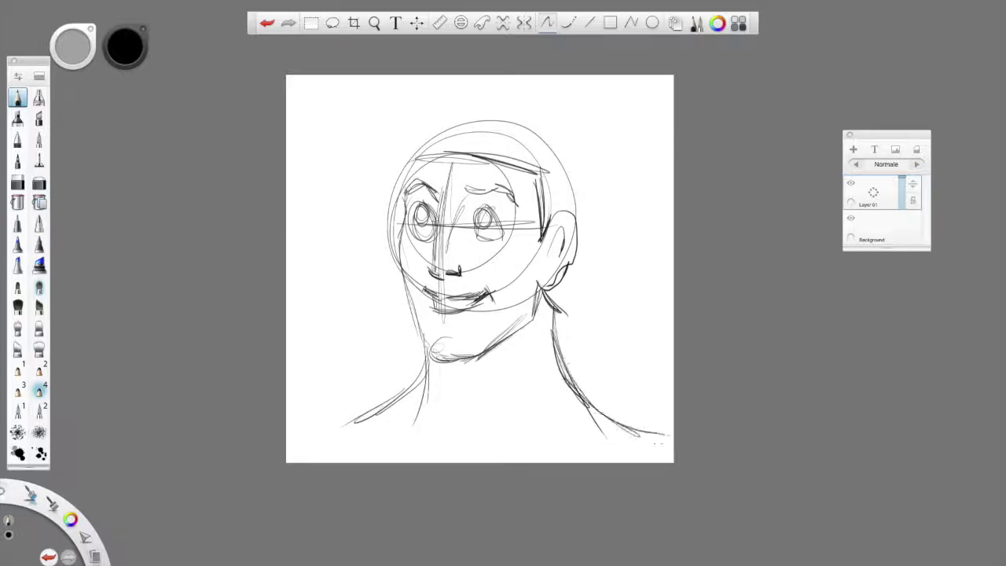
left_click_drag(407, 398, 313, 434)
left_click_drag(380, 404, 375, 462)
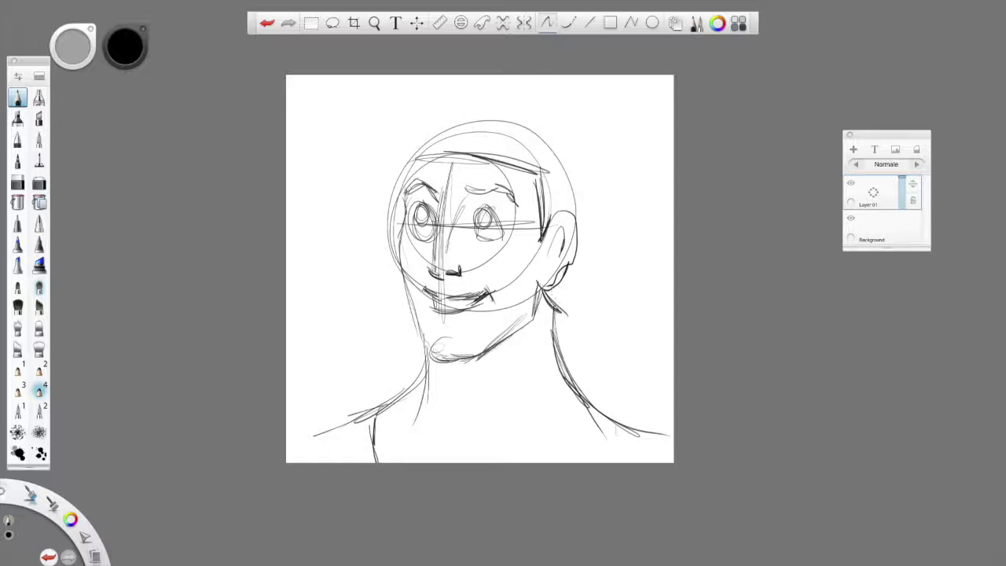
- Sketch the hat's band across the head, with wavy hair falling behind the ear and a large curly tuft over the forehead
mouse_move(541, 168)
left_mouse_down()
mouse_move(580, 190)
mouse_move(594, 213)
mouse_move(578, 270)
mouse_move(590, 300)
mouse_move(574, 335)
left_mouse_up()
mouse_move(575, 266)
left_mouse_down()
mouse_move(584, 349)
mouse_move(570, 364)
left_mouse_up()
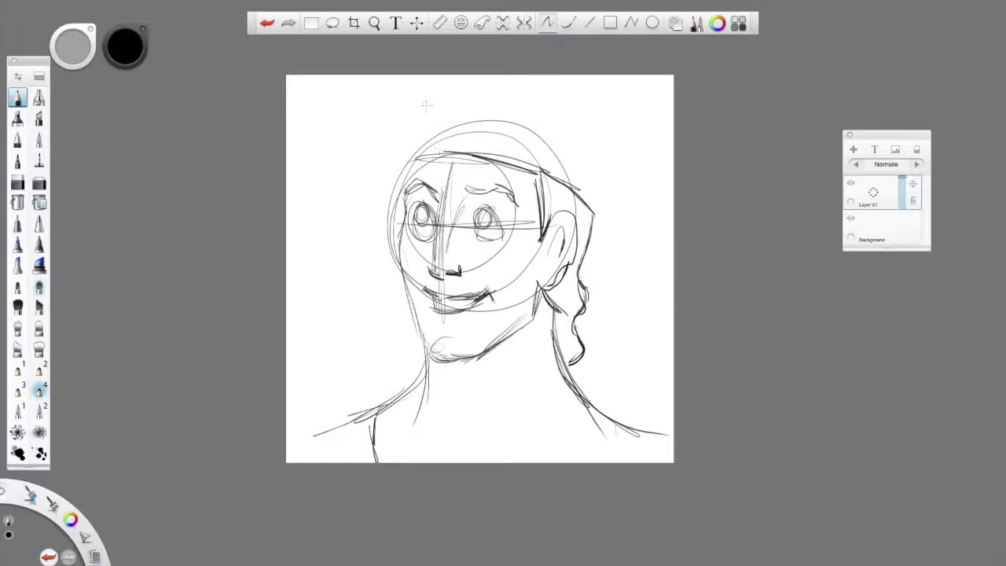
left_click_drag(444, 130, 534, 146)
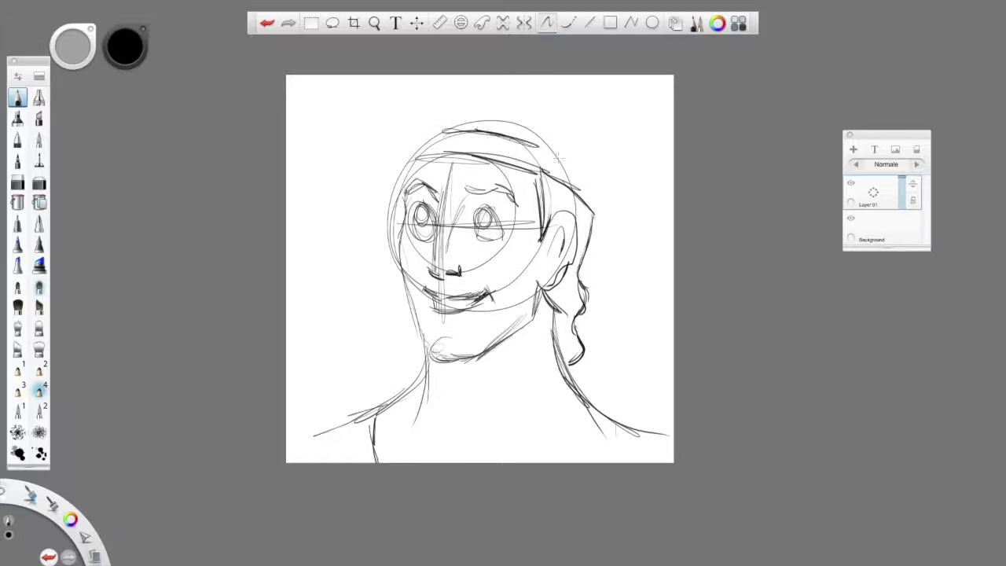
left_click_drag(481, 126, 567, 177)
left_click_drag(498, 136, 595, 200)
left_click_drag(534, 150, 590, 196)
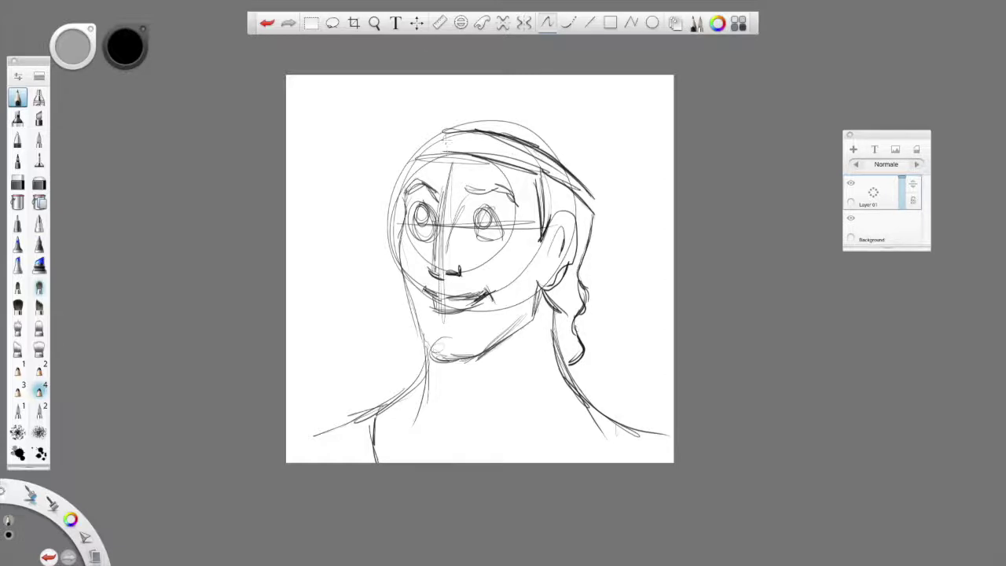
mouse_move(448, 123)
left_mouse_down()
mouse_move(402, 177)
mouse_move(385, 171)
mouse_move(380, 203)
mouse_move(352, 186)
mouse_move(355, 151)
mouse_move(380, 123)
mouse_move(455, 90)
left_mouse_up()
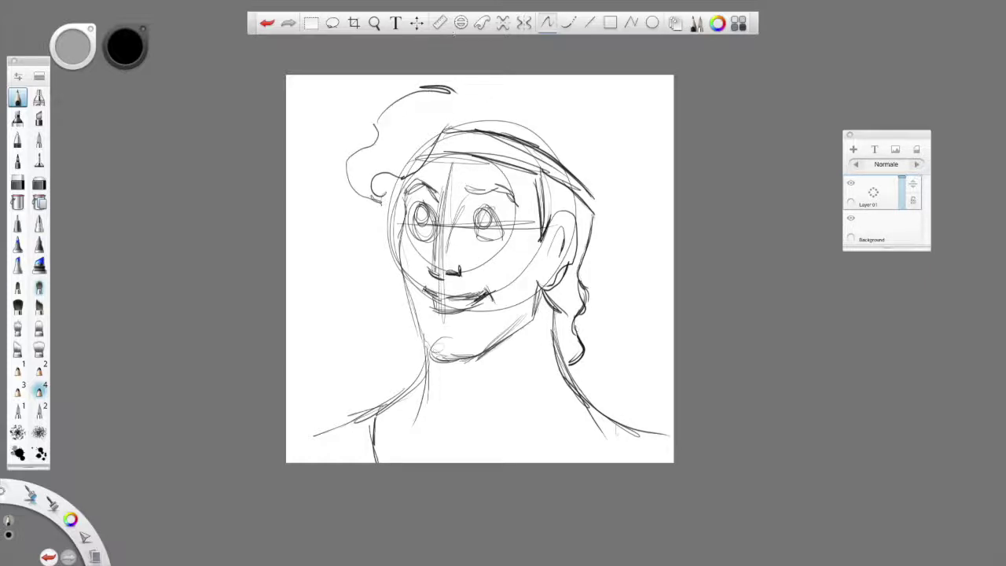
- Start the hat's crown above the band and scale the whole sketch down slightly to make room for it
mouse_move(455, 127)
left_mouse_down()
mouse_move(476, 73)
mouse_move(456, 124)
left_mouse_up()
left_click(416, 23)
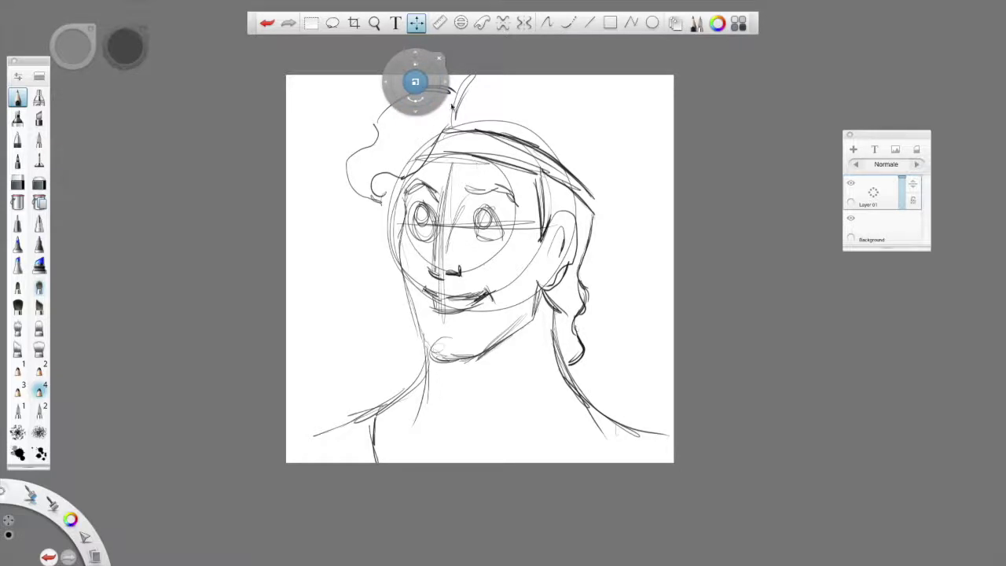
mouse_move(442, 96)
left_mouse_down()
mouse_move(456, 119)
mouse_move(444, 100)
mouse_move(490, 80)
mouse_move(539, 135)
left_mouse_up()
left_click(451, 71)
- Sketch the hat's tall crown with its front fold and the long slope down to the pointed back corner
left_click_drag(509, 87, 540, 135)
mouse_move(523, 97)
left_mouse_down()
mouse_move(586, 163)
mouse_move(591, 209)
left_mouse_up()
left_click_drag(569, 151, 590, 181)
mouse_move(458, 155)
left_mouse_down()
mouse_move(454, 102)
mouse_move(481, 85)
left_mouse_up()
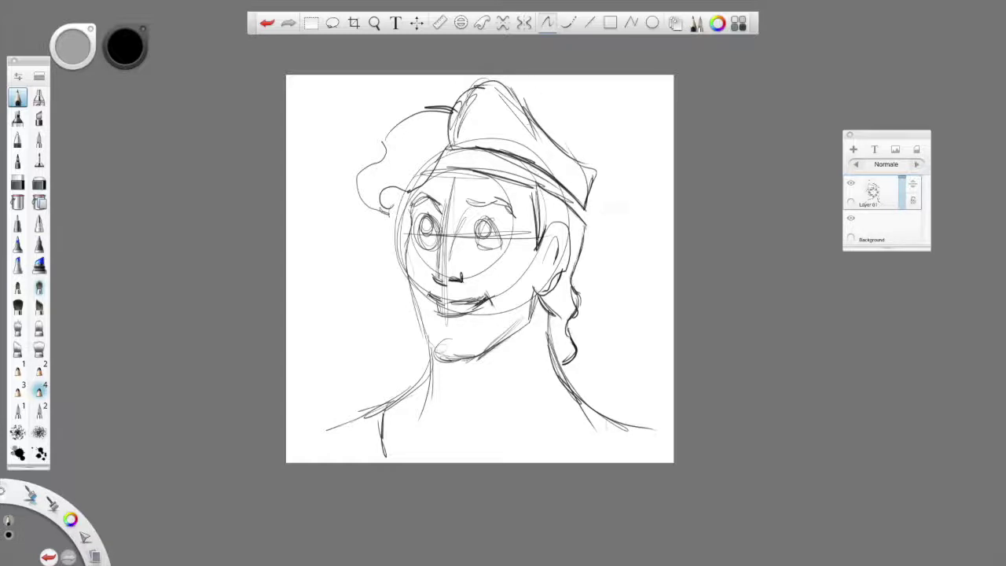
- Extend the shoulder lines outward and sketch the garment's straps and upper arm edges on both sides
mouse_move(383, 402)
left_mouse_down()
mouse_move(308, 438)
mouse_move(337, 431)
mouse_move(372, 461)
left_mouse_up()
mouse_move(380, 410)
left_mouse_down()
mouse_move(382, 462)
mouse_move(319, 430)
left_mouse_up()
left_click_drag(322, 433, 319, 462)
left_click_drag(610, 423, 605, 462)
left_click_drag(605, 426, 655, 453)
left_click_drag(605, 437, 607, 461)
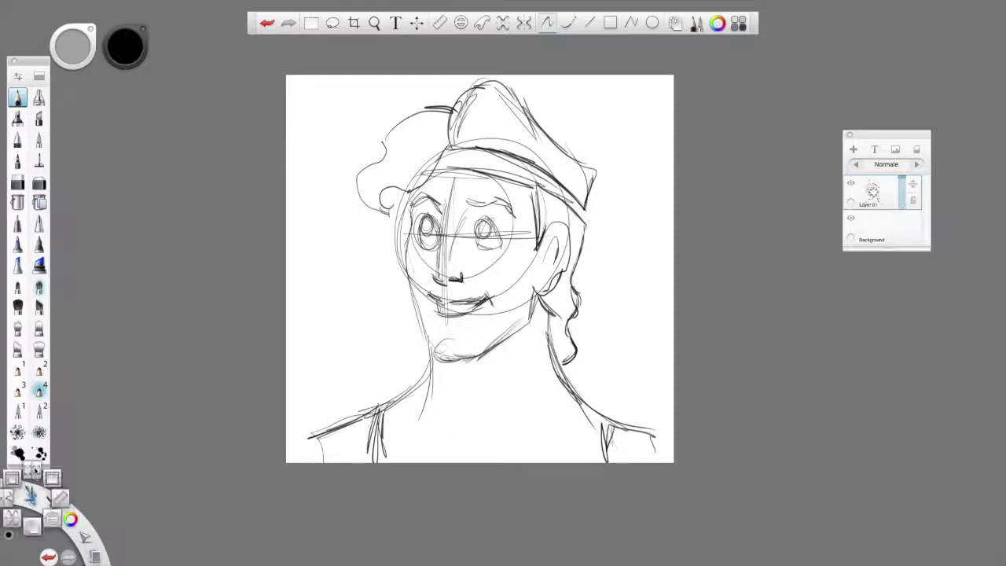
- Mirror the canvas horizontally to check the face, reinforce the lower contours of both eyes, and mirror it back
left_click(34, 464)
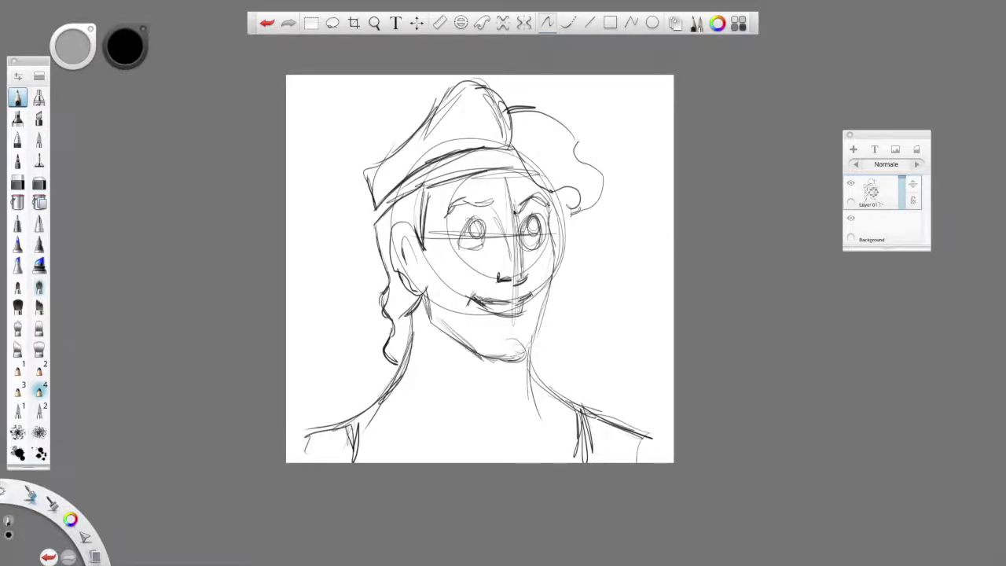
mouse_move(463, 234)
left_mouse_down()
mouse_move(483, 217)
mouse_move(459, 247)
mouse_move(478, 250)
mouse_move(475, 234)
mouse_move(538, 246)
left_mouse_up()
key("ctrl+z")
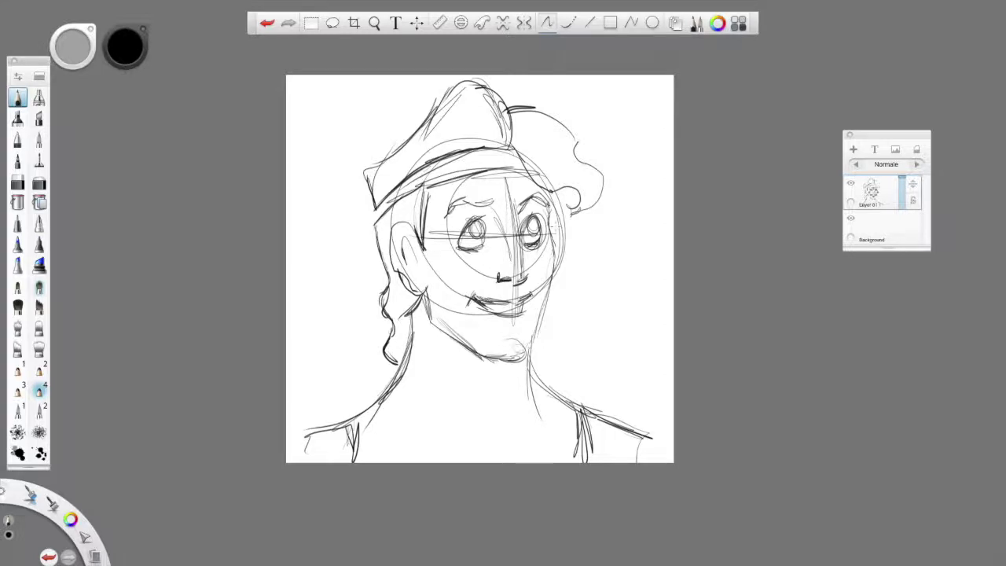
left_click_drag(32, 497, 32, 476)
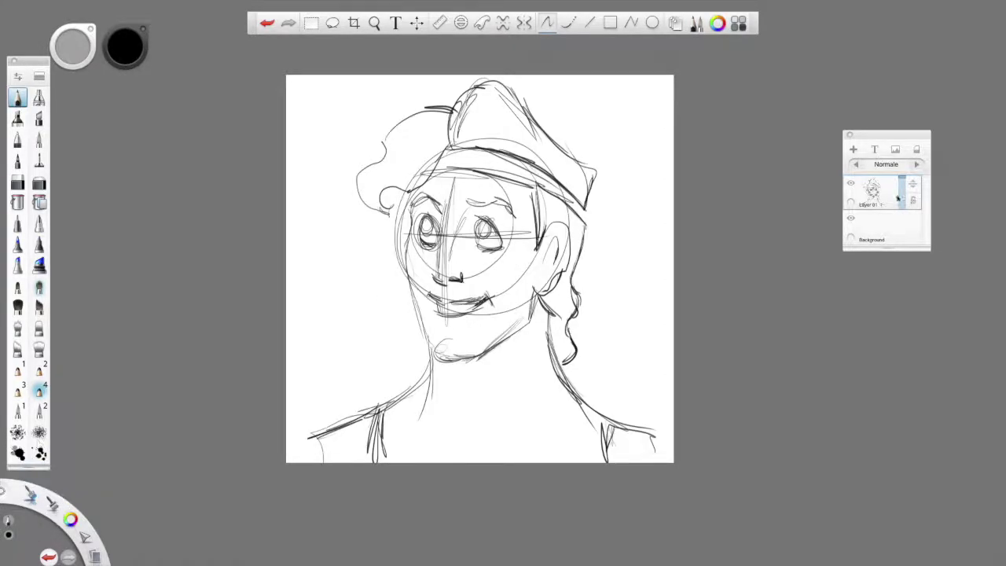
- Lower the opacity of the Layer 01 sketch and add a new layer above it for the line work
left_click_drag(902, 190, 902, 201)
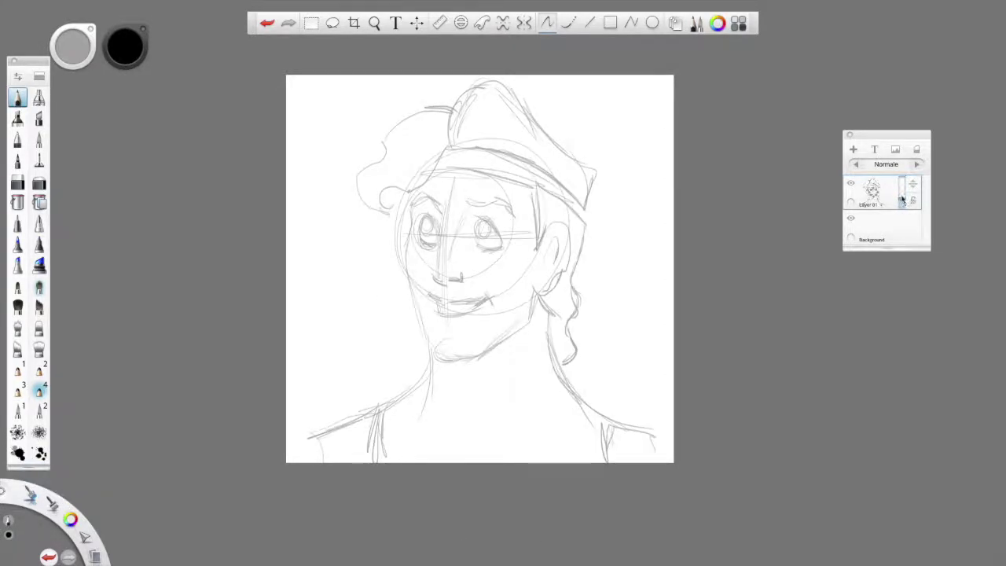
left_click(853, 150)
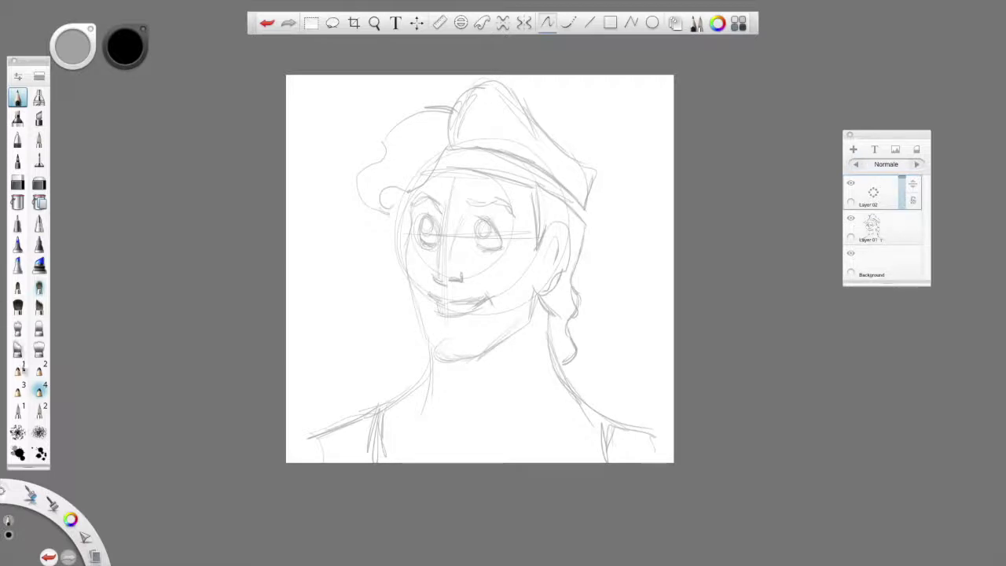
- With brush 1, ink the outline of the far eye and the nose's profile, tip and nostril on the new layer
left_click(17, 369)
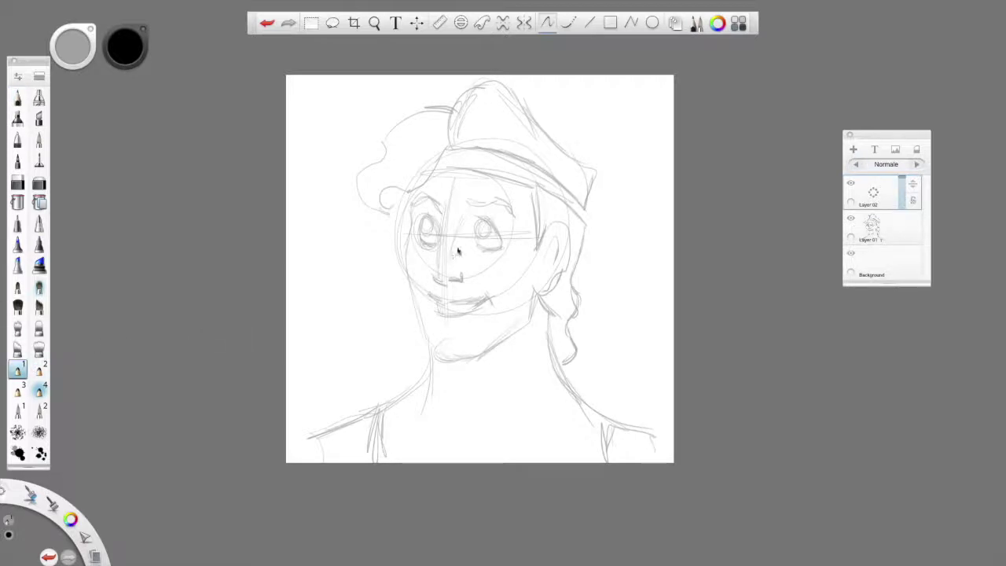
scroll(437, 257, "up", 3)
scroll(437, 257, "up", 3)
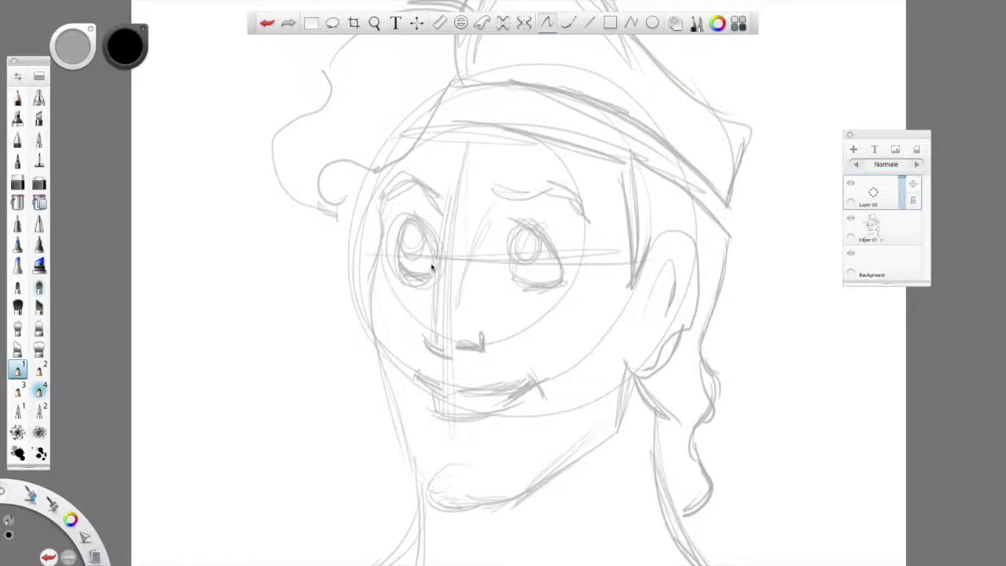
mouse_move(400, 223)
left_mouse_down()
mouse_move(418, 222)
mouse_move(435, 248)
mouse_move(399, 244)
mouse_move(399, 275)
mouse_move(401, 247)
mouse_move(425, 279)
mouse_move(434, 275)
left_mouse_up()
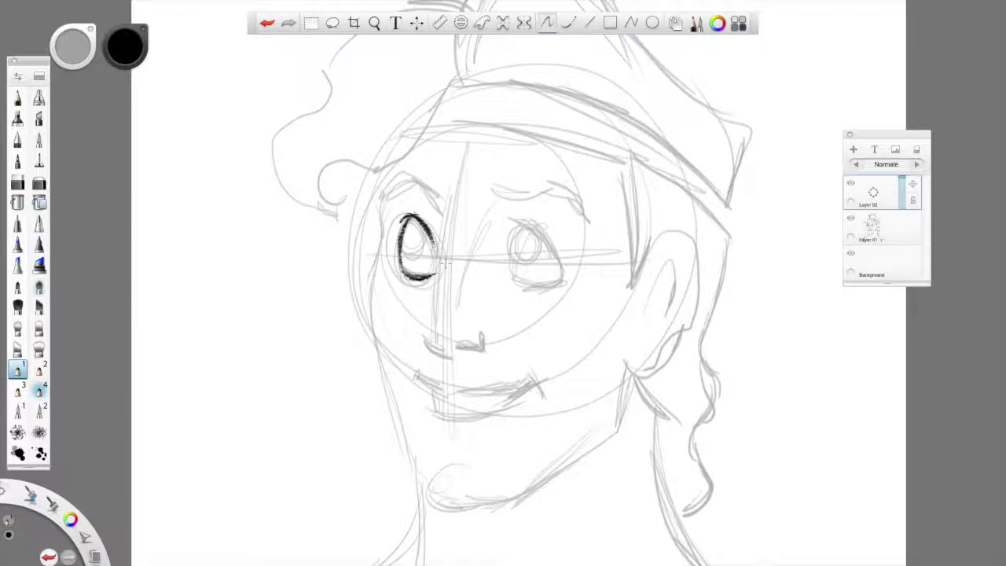
mouse_move(442, 206)
left_mouse_down()
mouse_move(424, 345)
mouse_move(468, 360)
mouse_move(446, 357)
mouse_move(483, 352)
mouse_move(483, 333)
mouse_move(482, 352)
left_mouse_up()
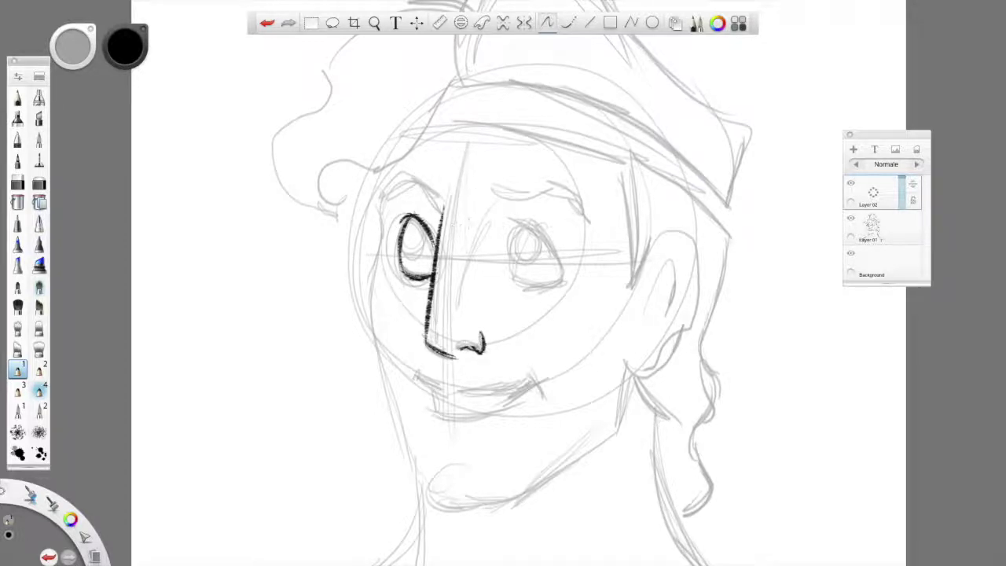
- Ink the near side of the nose bridge and the full outline of the near eye
left_click_drag(492, 206, 458, 297)
mouse_move(505, 234)
left_mouse_down()
mouse_move(536, 218)
mouse_move(562, 278)
left_mouse_up()
left_click_drag(528, 223, 561, 267)
mouse_move(540, 229)
left_mouse_down()
mouse_move(515, 234)
mouse_move(507, 285)
left_mouse_up()
mouse_move(511, 242)
left_mouse_down()
mouse_move(506, 259)
mouse_move(533, 281)
mouse_move(552, 286)
mouse_move(562, 264)
left_mouse_up()
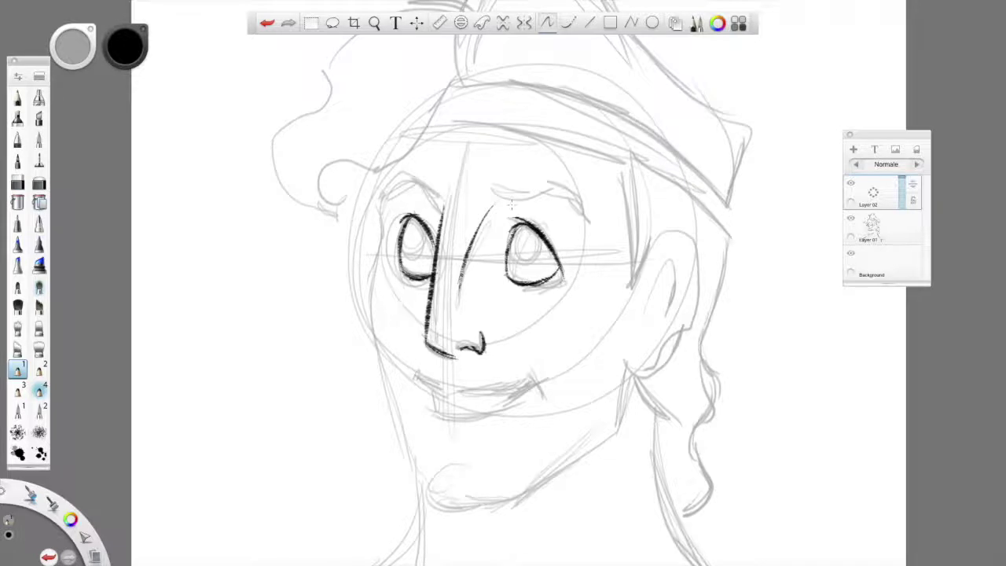
- Ink the irises and pupils in both eyes, and check them on a horizontally mirrored canvas before restoring its orientation
mouse_move(519, 228)
left_mouse_down()
mouse_move(509, 261)
mouse_move(539, 253)
mouse_move(512, 257)
mouse_move(533, 252)
mouse_move(512, 258)
mouse_move(524, 250)
left_mouse_up()
mouse_move(409, 228)
left_mouse_down()
mouse_move(420, 256)
mouse_move(416, 238)
left_mouse_up()
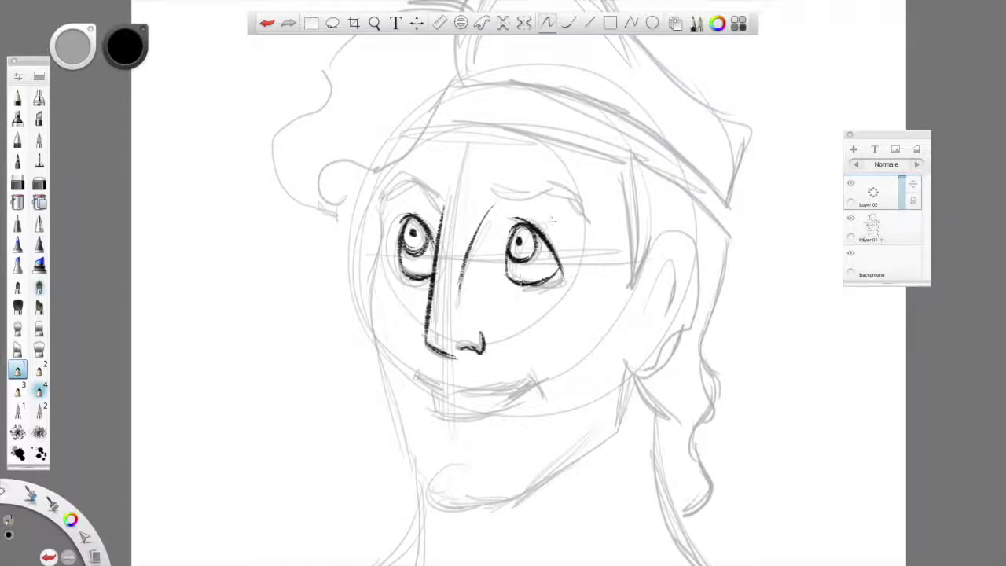
left_click_drag(32, 495, 38, 456)
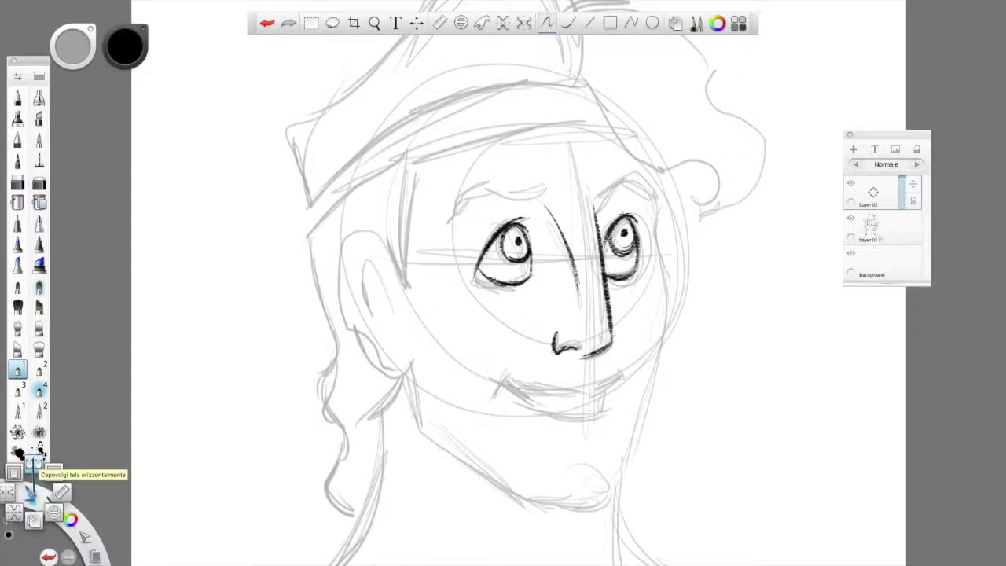
left_click(32, 493)
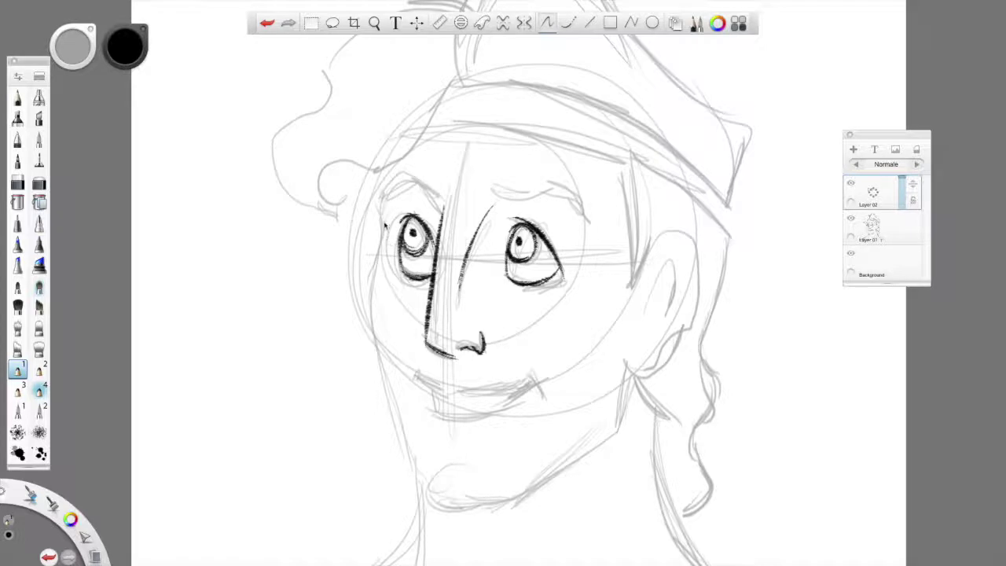
- Ink the far contour of the face from beside the eyebrow down the cheek to the chin
left_click_drag(381, 206, 372, 300)
mouse_move(385, 234)
left_mouse_down()
mouse_move(372, 272)
mouse_move(374, 393)
left_mouse_up()
left_click_drag(376, 291, 408, 448)
left_click_drag(387, 393, 424, 491)
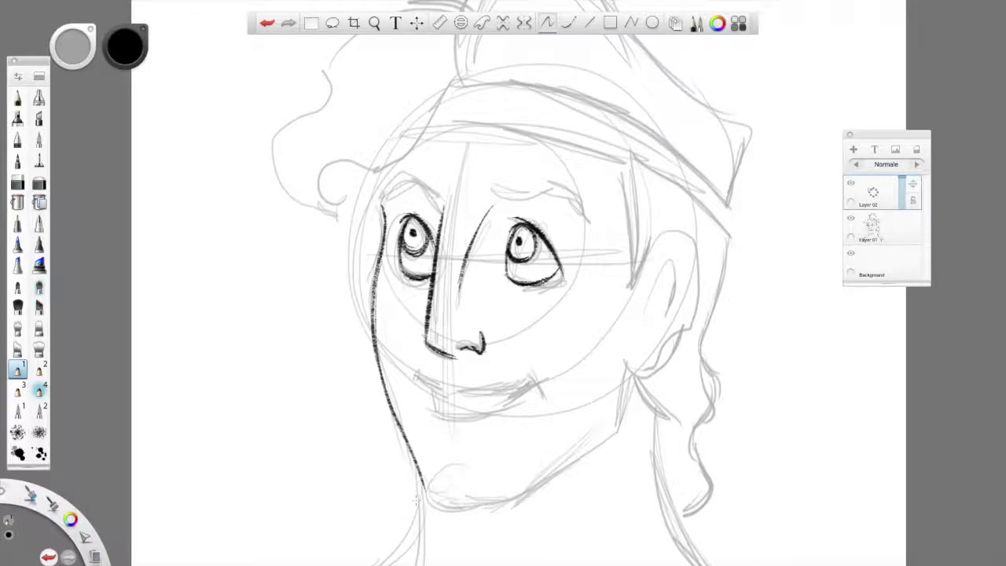
- Ink the full outlines of both eyebrows over the faded sketch
mouse_move(384, 211)
left_mouse_down()
mouse_move(414, 186)
mouse_move(439, 214)
mouse_move(385, 216)
mouse_move(412, 172)
mouse_move(437, 207)
left_mouse_up()
left_click_drag(426, 189, 441, 215)
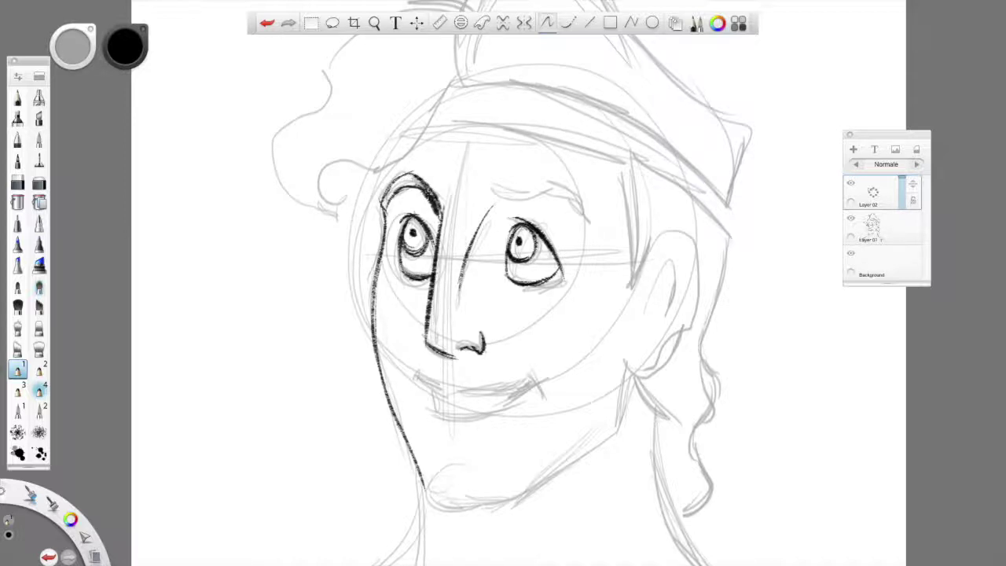
mouse_move(489, 189)
left_mouse_down()
mouse_move(577, 191)
mouse_move(568, 195)
mouse_move(586, 220)
left_mouse_up()
mouse_move(491, 187)
left_mouse_down()
mouse_move(550, 174)
mouse_move(579, 185)
mouse_move(585, 218)
left_mouse_up()
left_click_drag(574, 179, 585, 207)
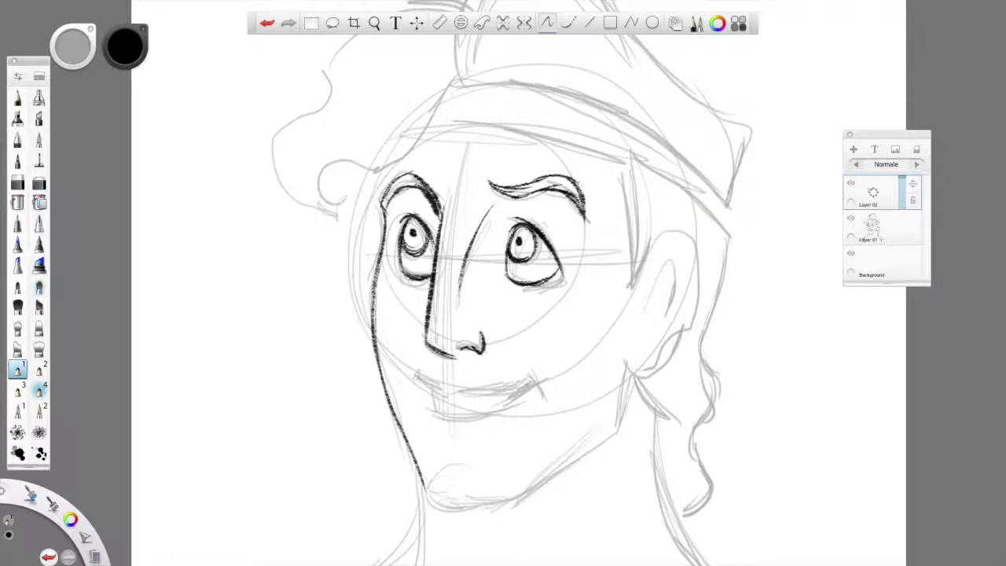
- Ink the smiling mouth with its lips and corners, darken the near corner, and add the crease below the lower lip
left_click_drag(412, 372, 438, 387)
mouse_move(438, 387)
left_mouse_down()
mouse_move(490, 389)
mouse_move(533, 373)
mouse_move(505, 372)
left_mouse_up()
mouse_move(426, 384)
left_mouse_down()
mouse_move(442, 396)
mouse_move(438, 403)
mouse_move(491, 412)
mouse_move(524, 387)
mouse_move(519, 403)
mouse_move(540, 385)
left_mouse_up()
left_click_drag(414, 374, 412, 380)
left_click_drag(517, 389, 538, 373)
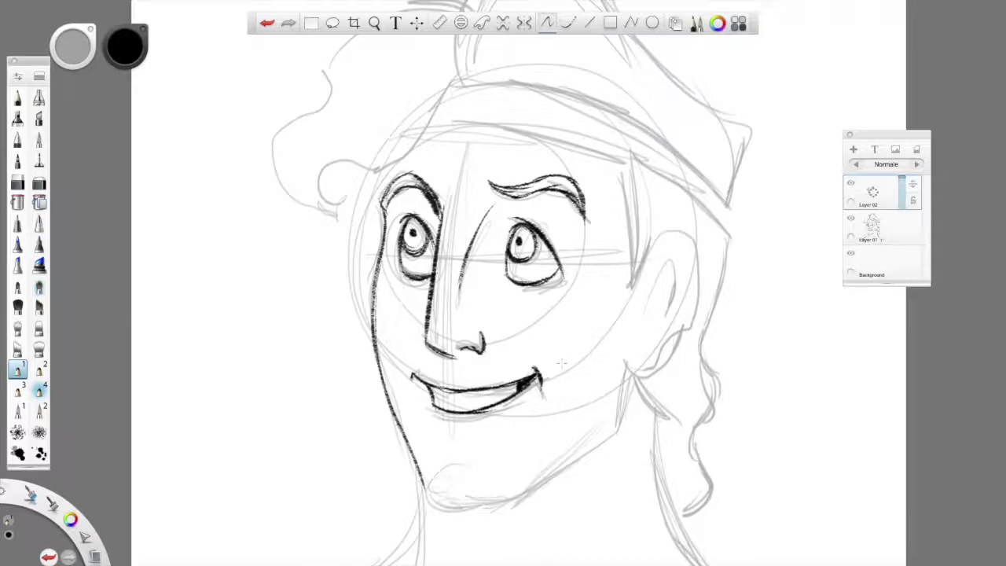
left_click_drag(429, 421, 470, 435)
left_click_drag(443, 390, 542, 368)
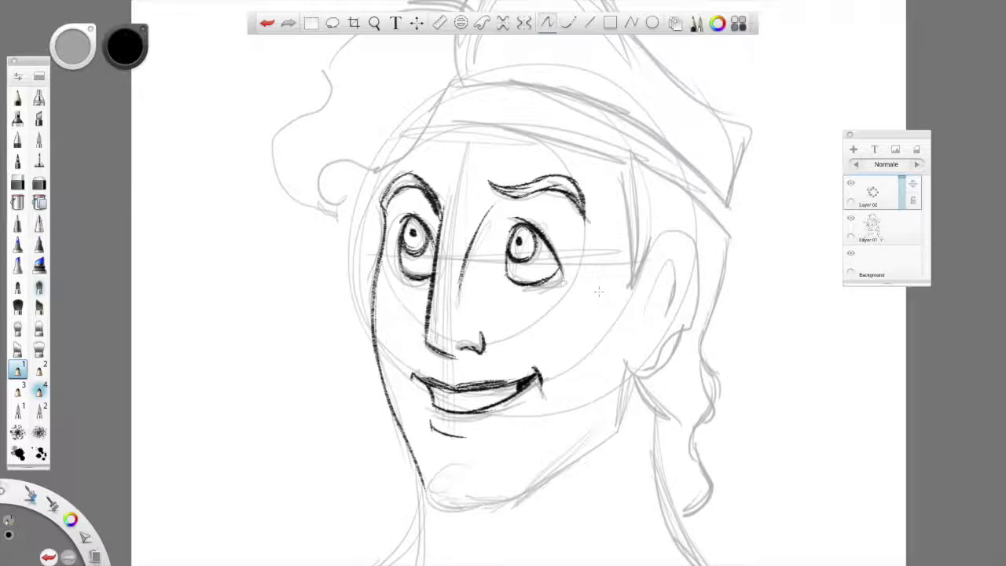
- Ink the rounded chin and the jawline from the chin up to the near earlobe
mouse_move(469, 469)
left_mouse_down()
mouse_move(431, 493)
mouse_move(508, 502)
mouse_move(499, 505)
left_mouse_up()
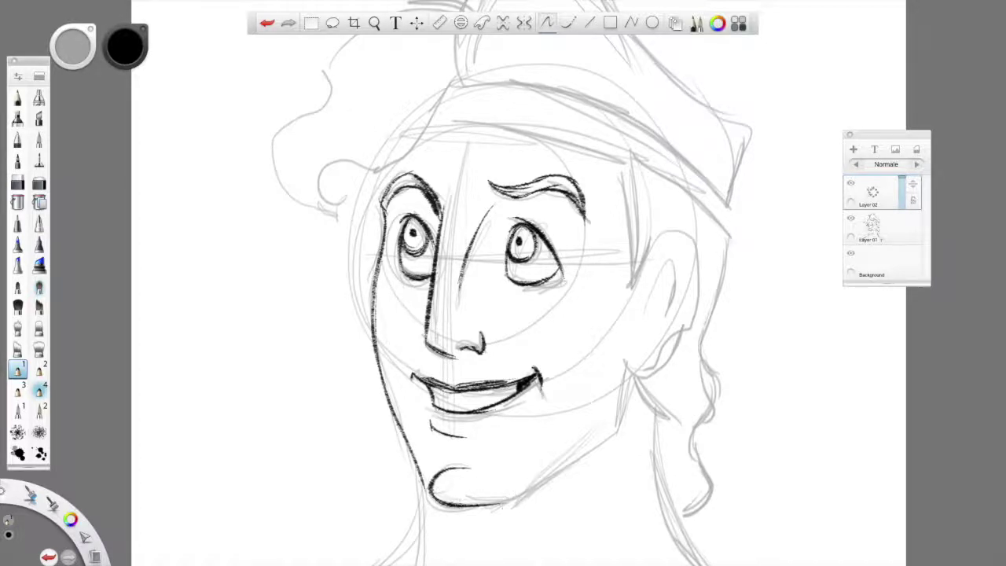
mouse_move(613, 370)
left_mouse_down()
mouse_move(607, 413)
mouse_move(511, 495)
left_mouse_up()
mouse_move(570, 452)
left_mouse_down()
mouse_move(506, 499)
mouse_move(526, 487)
left_mouse_up()
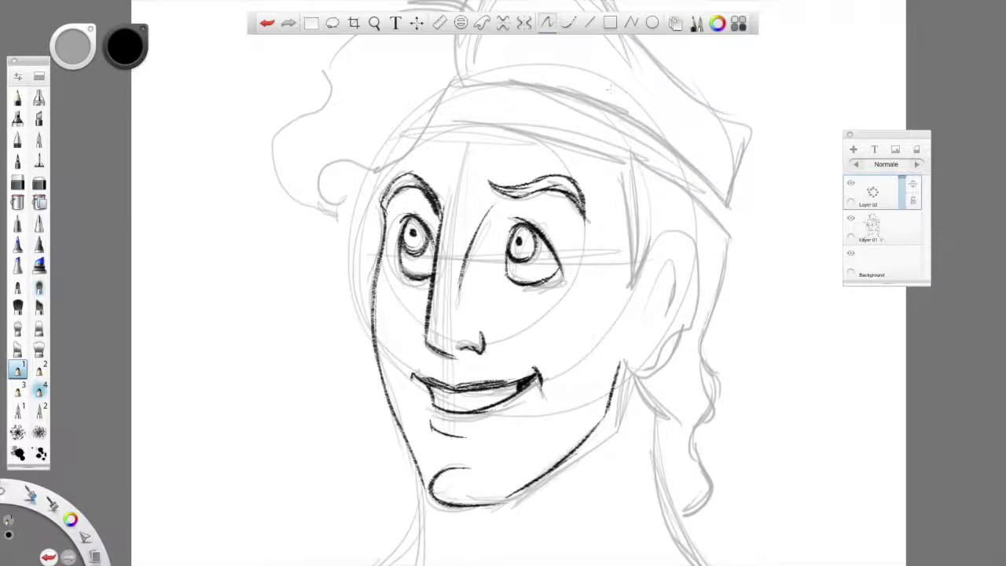
- Ink the sideburn line, the near ear with its inner fold, and the small far ear beside the cheek
left_click_drag(615, 164, 628, 263)
mouse_move(625, 216)
left_mouse_down()
mouse_move(623, 283)
mouse_move(665, 228)
left_mouse_up()
mouse_move(626, 278)
left_mouse_down()
mouse_move(665, 227)
mouse_move(710, 257)
mouse_move(664, 366)
mouse_move(622, 360)
mouse_move(654, 378)
mouse_move(689, 315)
mouse_move(680, 256)
mouse_move(656, 343)
left_mouse_up()
left_click_drag(385, 211, 363, 287)
mouse_move(369, 234)
left_mouse_down()
mouse_move(361, 325)
mouse_move(366, 245)
left_mouse_up()
left_click_drag(366, 288, 363, 305)
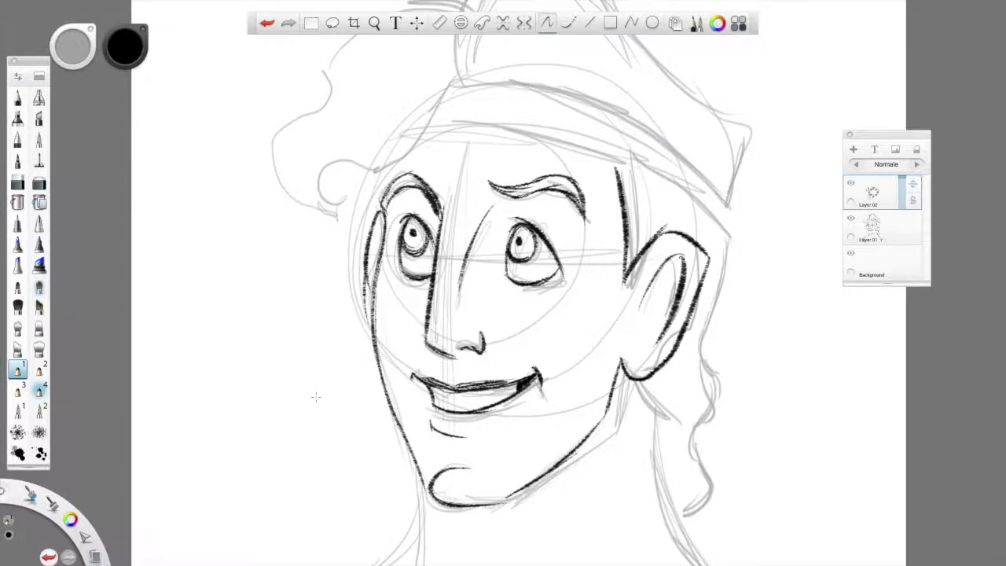
- Ink the two edges of the hat band and the wavy lock of hair behind the near ear
scroll(316, 397, "down", 6)
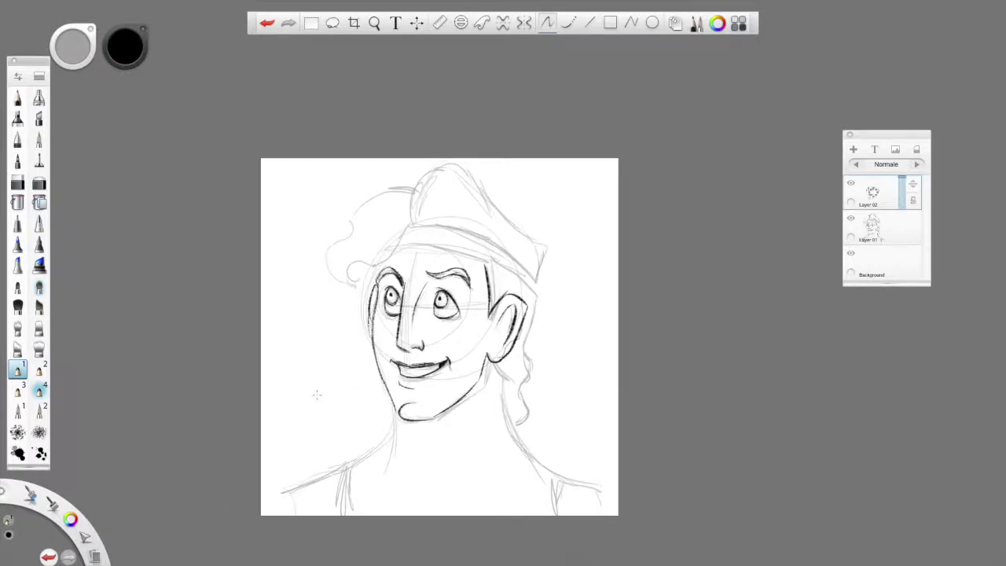
scroll(316, 394, "up", 2)
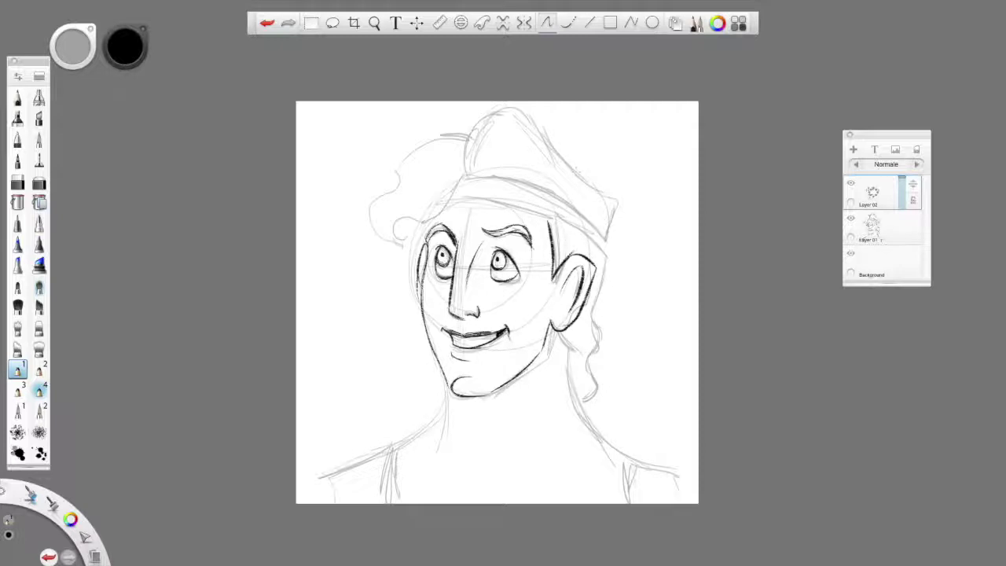
mouse_move(453, 202)
left_mouse_down()
mouse_move(514, 209)
mouse_move(605, 253)
left_mouse_up()
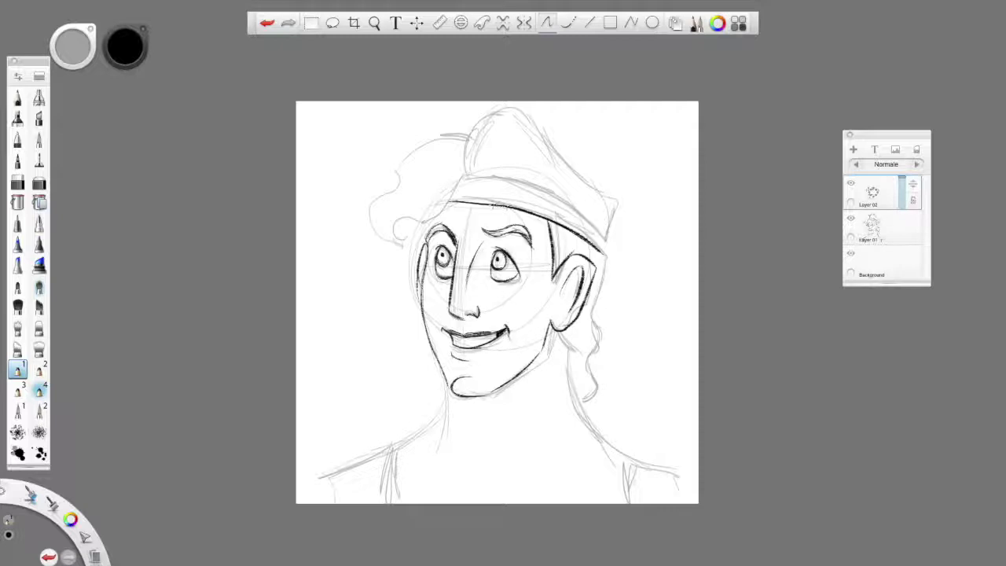
mouse_move(461, 180)
left_mouse_down()
mouse_move(553, 199)
mouse_move(600, 234)
left_mouse_up()
mouse_move(537, 192)
left_mouse_down()
mouse_move(608, 238)
mouse_move(618, 267)
mouse_move(599, 312)
left_mouse_up()
mouse_move(615, 264)
left_mouse_down()
mouse_move(595, 317)
mouse_move(596, 399)
left_mouse_up()
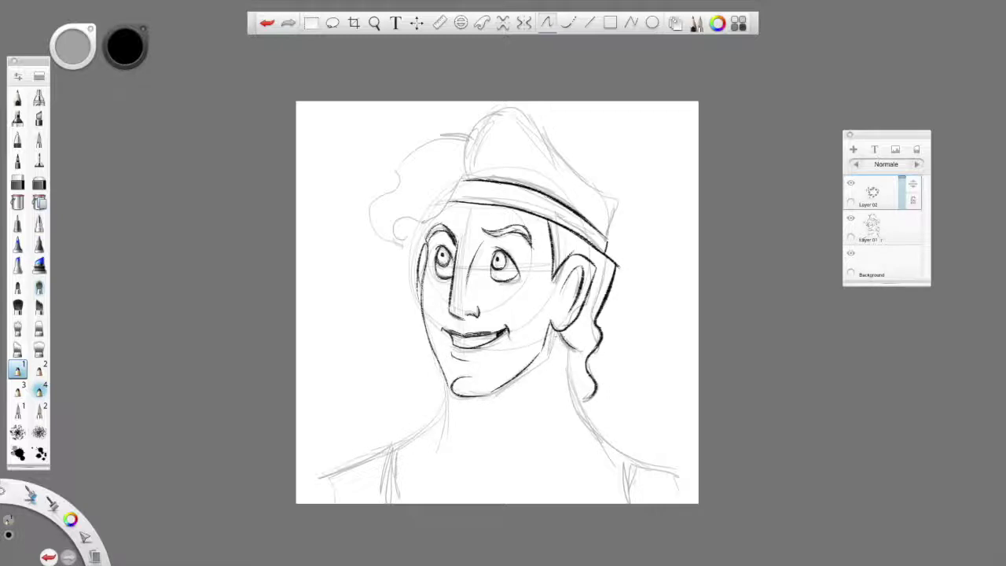
- Ink both sides of the neck with the shoulder lines, and add the edges of the garment on the shoulders
mouse_move(566, 344)
left_mouse_down()
mouse_move(583, 401)
mouse_move(678, 471)
left_mouse_up()
left_click_drag(603, 436, 697, 472)
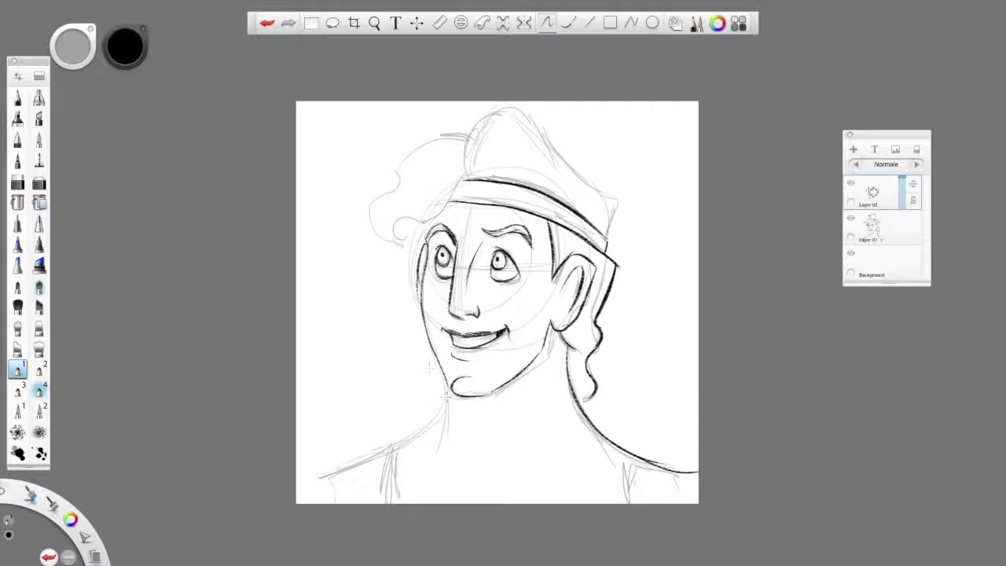
left_click_drag(446, 396, 434, 451)
left_click_drag(441, 413, 308, 478)
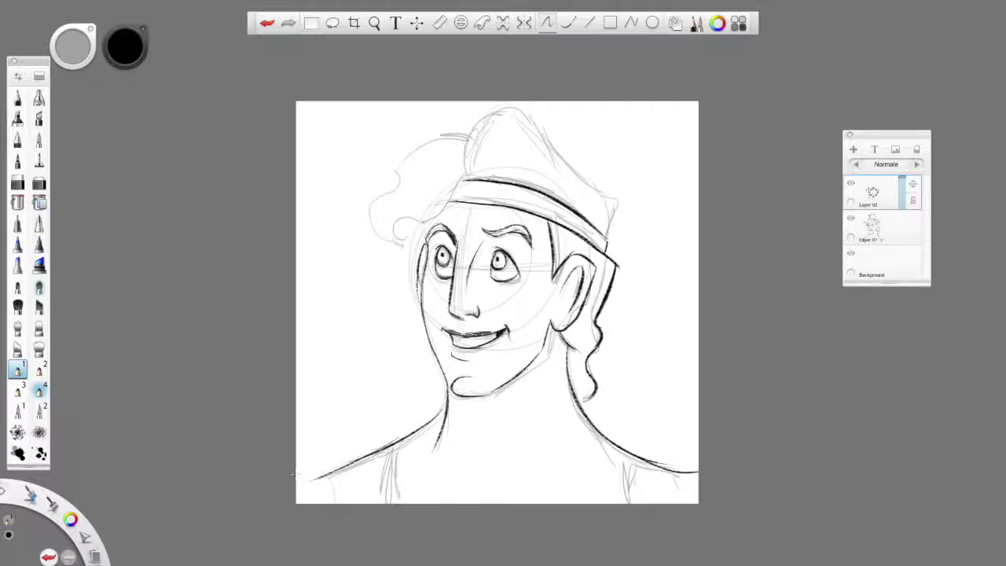
left_click_drag(400, 441, 395, 503)
left_click_drag(331, 475, 329, 522)
left_click_drag(631, 462, 624, 503)
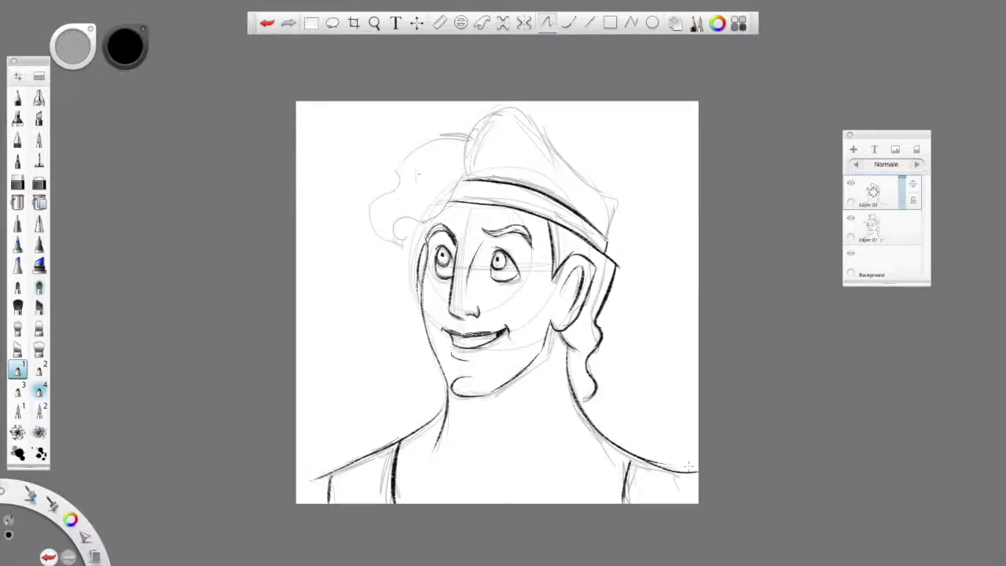
- Ink the outline of the curly front hair tuft and the hat's crown down to its back corner
mouse_move(462, 179)
left_mouse_down()
mouse_move(404, 227)
mouse_move(412, 255)
left_mouse_up()
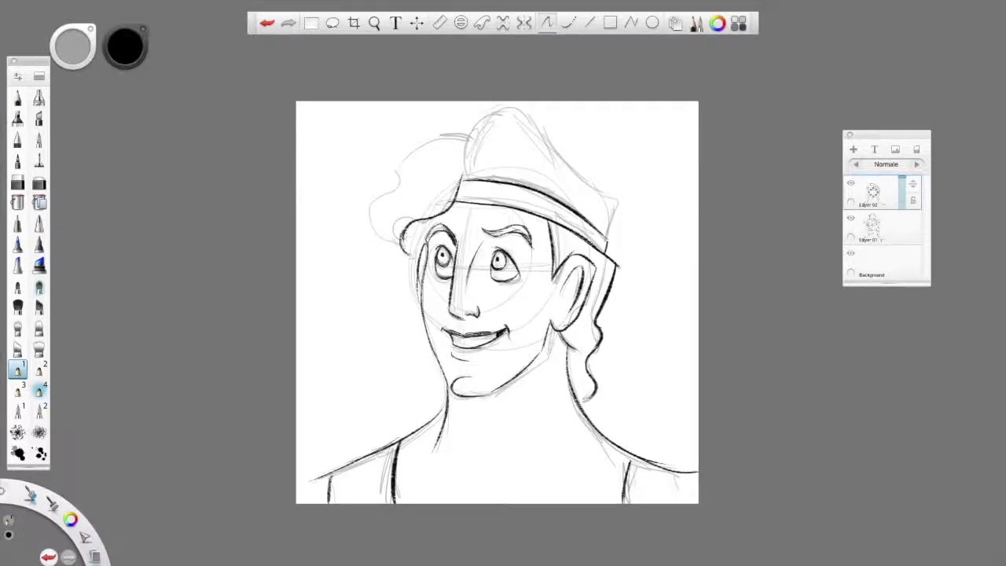
mouse_move(395, 179)
left_mouse_down()
mouse_move(369, 227)
mouse_move(404, 250)
mouse_move(404, 174)
mouse_move(459, 136)
left_mouse_up()
mouse_move(465, 175)
left_mouse_down()
mouse_move(514, 109)
mouse_move(497, 111)
mouse_move(571, 168)
left_mouse_up()
mouse_move(544, 135)
left_mouse_down()
mouse_move(620, 202)
mouse_move(608, 234)
left_mouse_up()
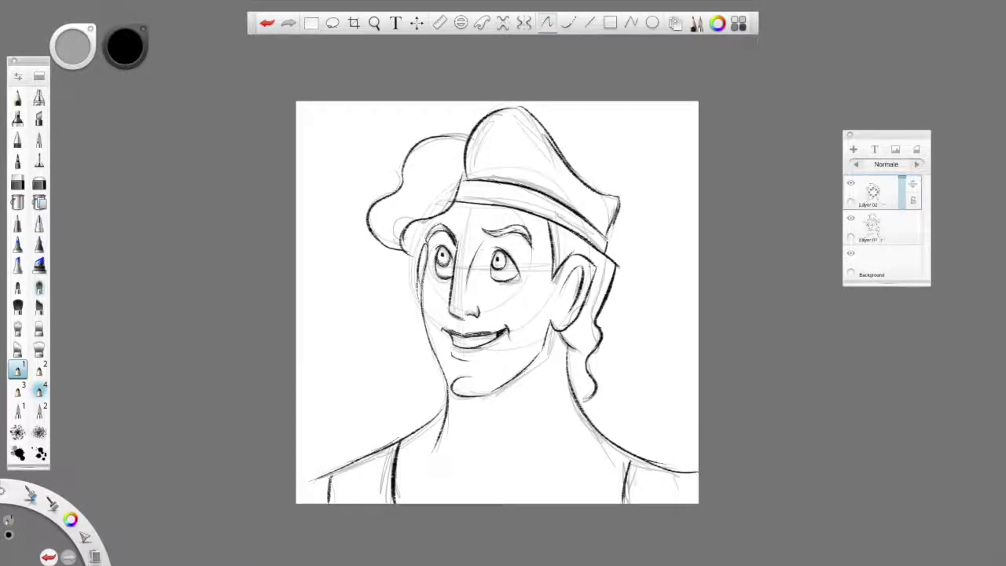
- Add inner strands to the front tuft, sideburn and back lock, and ink the curved shape inside the back of the hat
left_click_drag(399, 211, 396, 247)
mouse_move(399, 206)
left_mouse_down()
mouse_move(437, 190)
mouse_move(465, 152)
left_mouse_up()
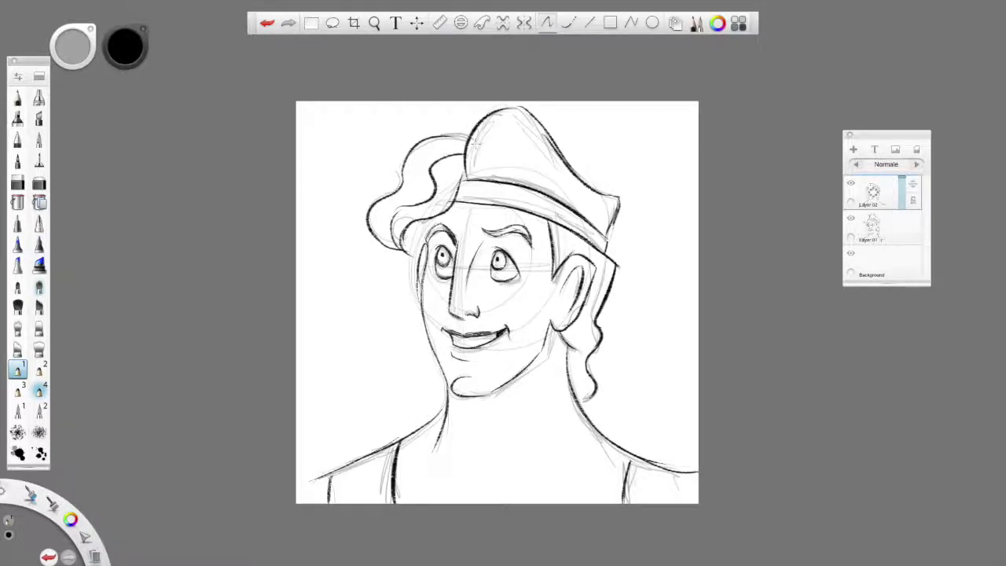
mouse_move(546, 183)
left_mouse_down()
mouse_move(574, 163)
mouse_move(616, 217)
left_mouse_up()
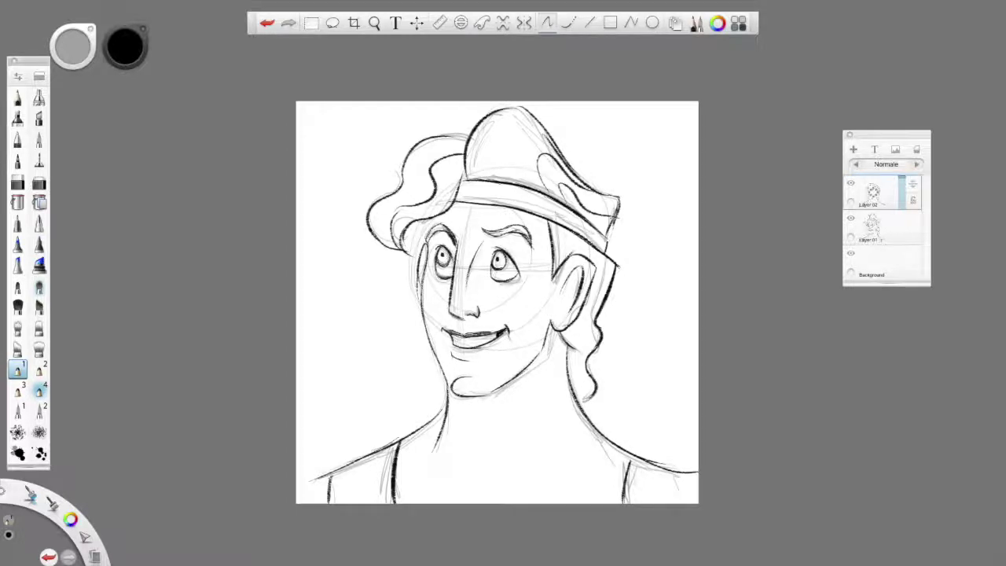
left_click_drag(559, 223, 565, 255)
mouse_move(577, 316)
left_mouse_down()
mouse_move(586, 345)
mouse_move(577, 407)
left_mouse_up()
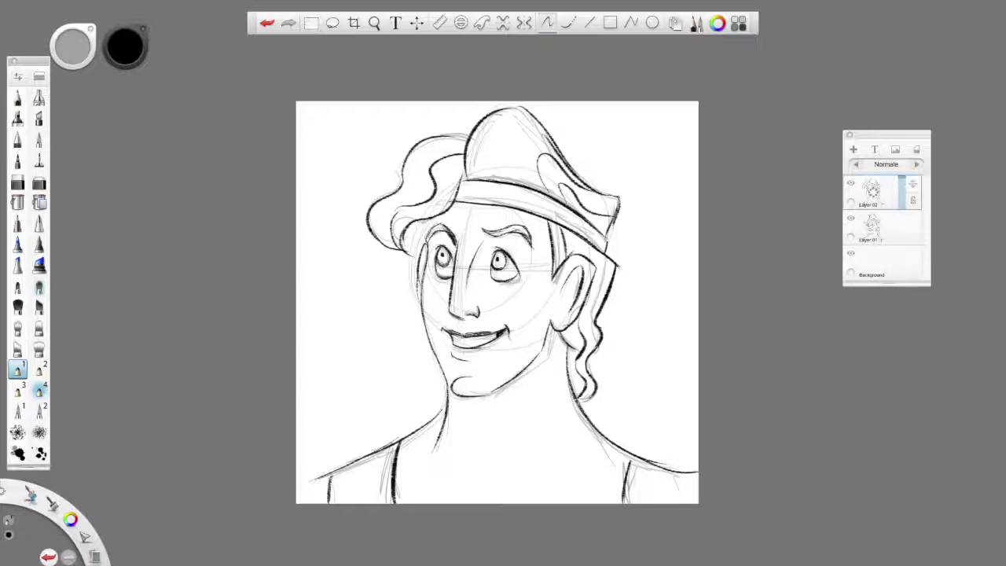
- On a new layer, hatch the irises of both eyes and the whole hat band with the pencil
left_click(853, 148)
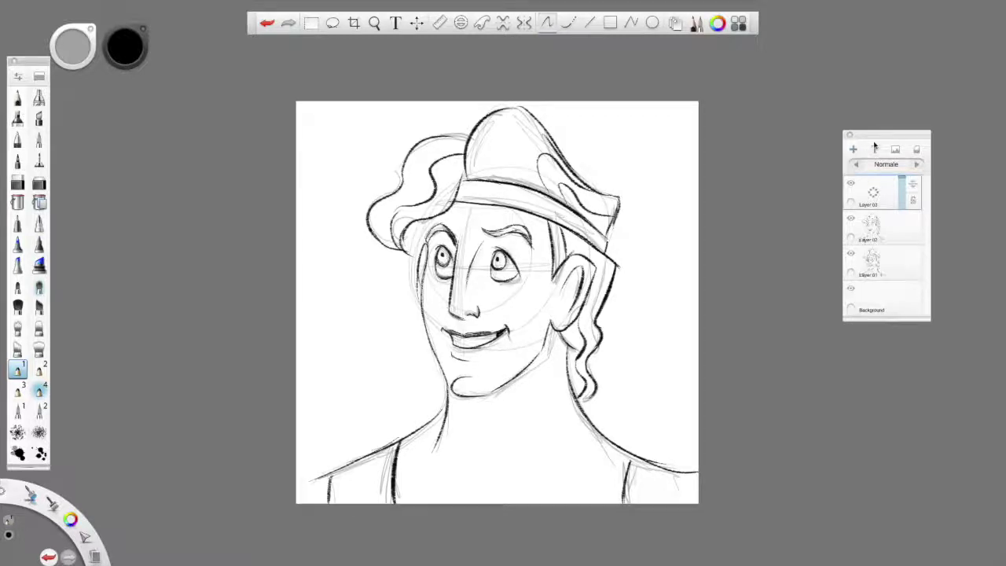
left_click(17, 97)
mouse_move(441, 249)
left_mouse_down()
mouse_move(442, 265)
mouse_move(449, 256)
mouse_move(495, 264)
mouse_move(500, 249)
mouse_move(498, 272)
mouse_move(504, 264)
left_mouse_up()
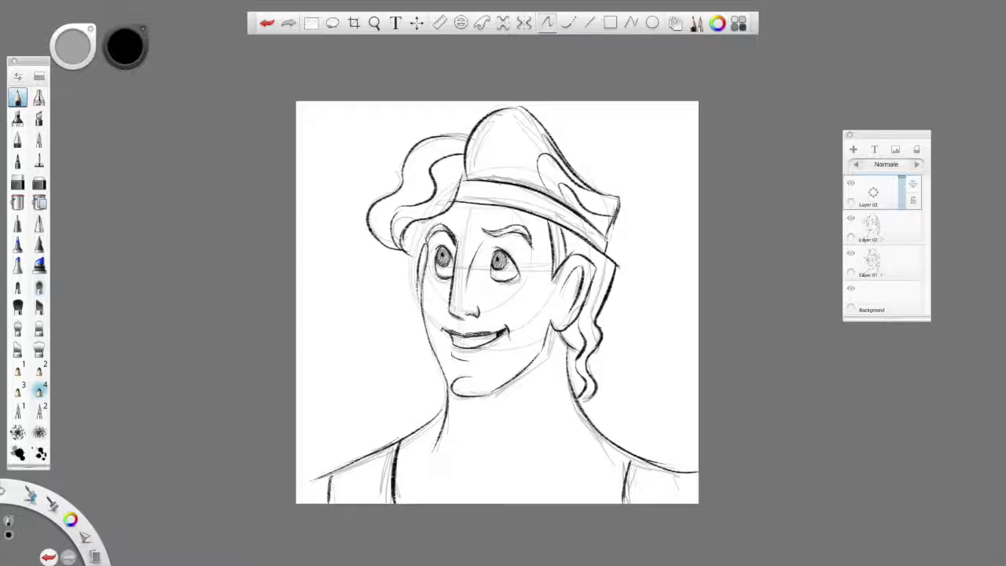
mouse_move(457, 196)
left_mouse_down()
mouse_move(470, 183)
mouse_move(491, 184)
mouse_move(502, 198)
mouse_move(556, 206)
mouse_move(603, 250)
left_mouse_up()
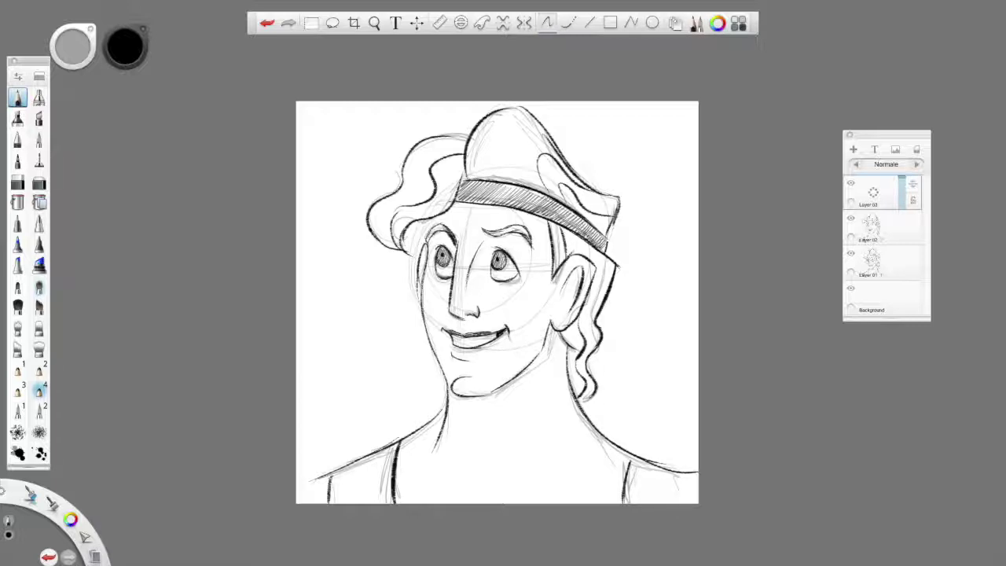
- Hatch the garment areas on both shoulders with dense diagonal pencil strokes
mouse_move(333, 470)
left_mouse_down()
mouse_move(352, 503)
mouse_move(361, 495)
mouse_move(346, 495)
mouse_move(374, 507)
left_mouse_up()
mouse_move(391, 469)
left_mouse_down()
mouse_move(374, 503)
mouse_move(387, 503)
left_mouse_up()
left_click_drag(634, 461, 627, 490)
mouse_move(642, 462)
left_mouse_down()
mouse_move(628, 499)
mouse_move(646, 463)
left_mouse_up()
mouse_move(634, 507)
left_mouse_down()
mouse_move(657, 467)
mouse_move(680, 471)
mouse_move(671, 503)
left_mouse_up()
mouse_move(693, 474)
left_mouse_down()
mouse_move(678, 502)
mouse_move(691, 501)
left_mouse_up()
- Add another layer above the hatching, and try white as the drawing colour before restoring black
left_click(852, 150)
left_click(136, 56)
left_click_drag(135, 57, 136, 28)
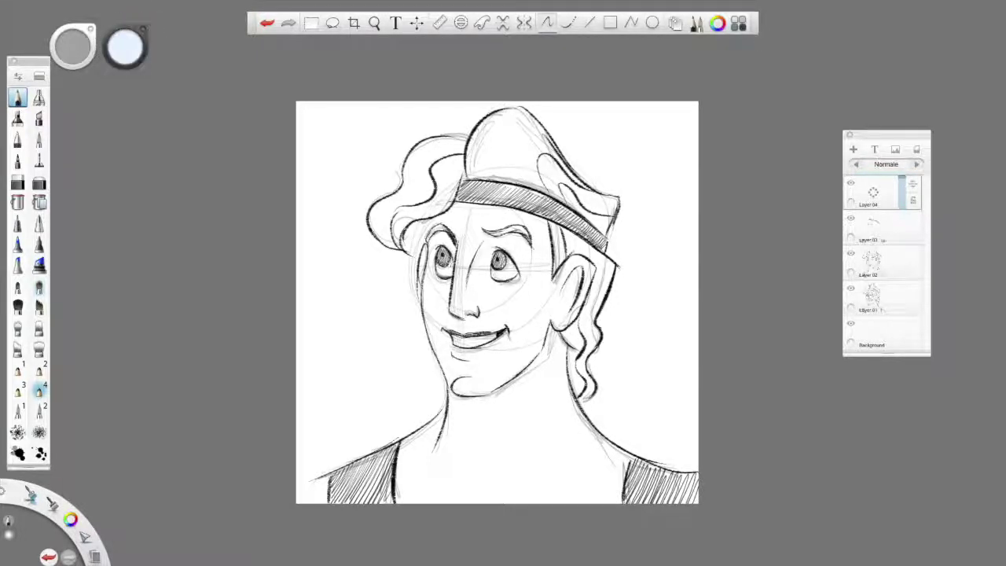
left_click(126, 47)
left_click(134, 30)
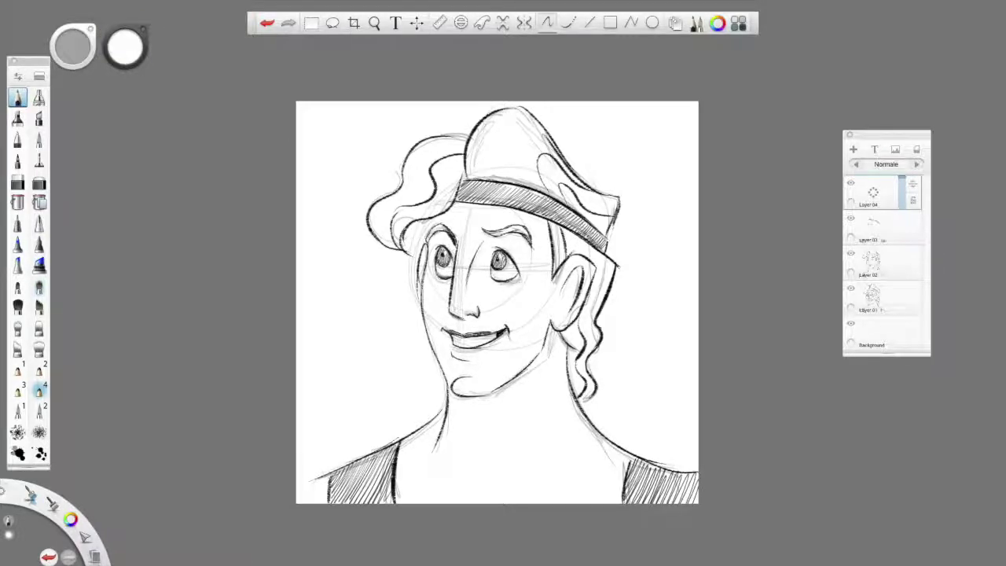
left_click(126, 49)
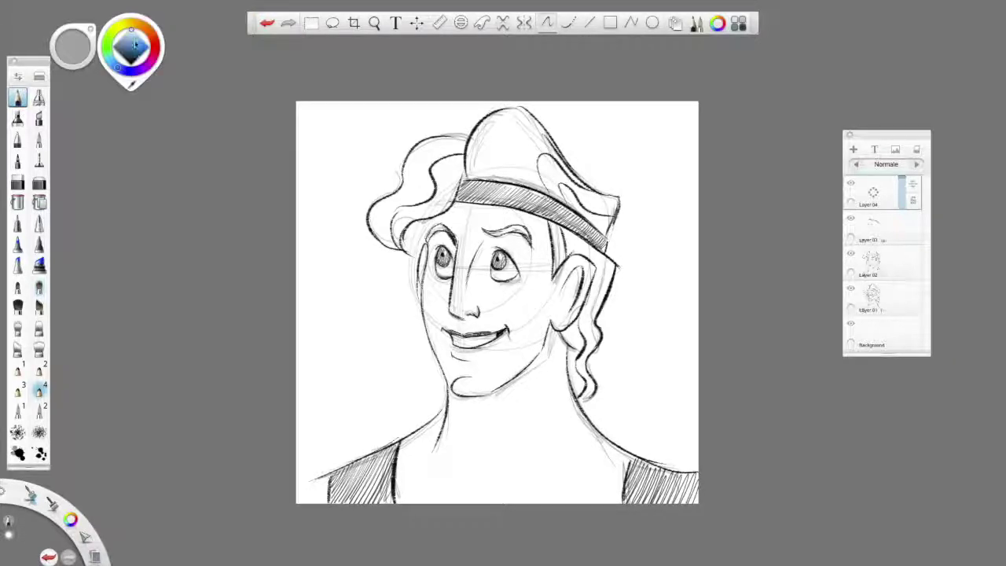
left_click(135, 92)
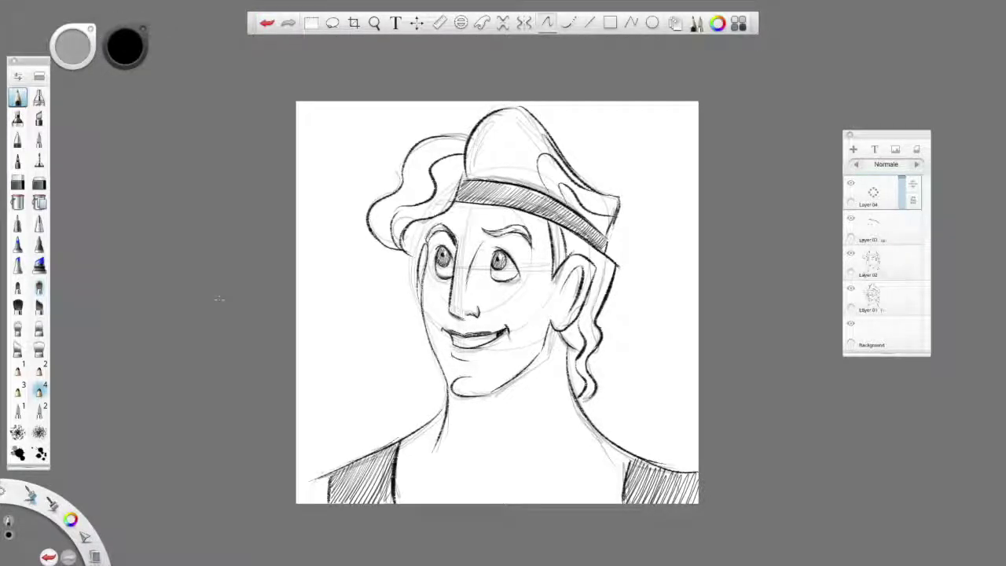